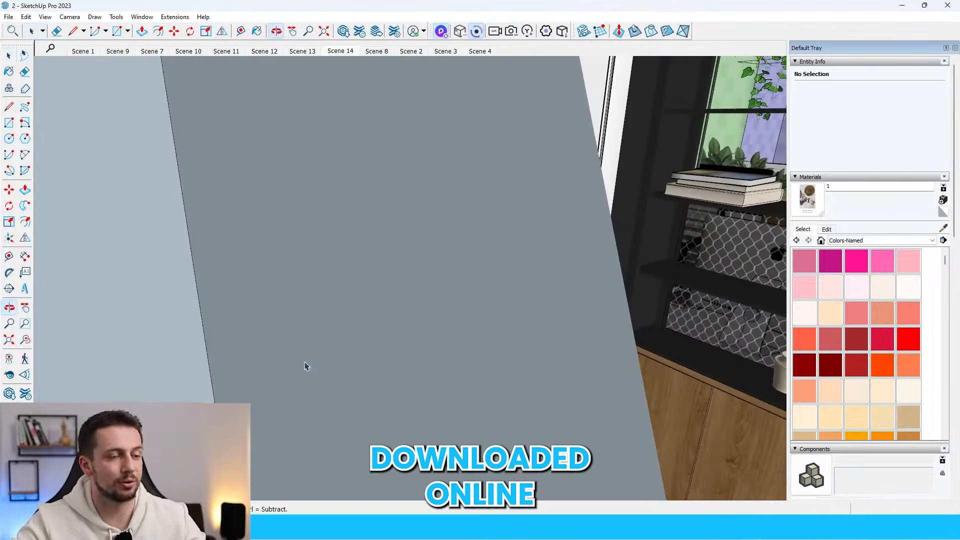
Switch to D5 Render and edit the Scene 1 camera, turning off auto exposure and setting the projection mode to Two-point Perspective
middle_drag(363, 315, 596, 474)
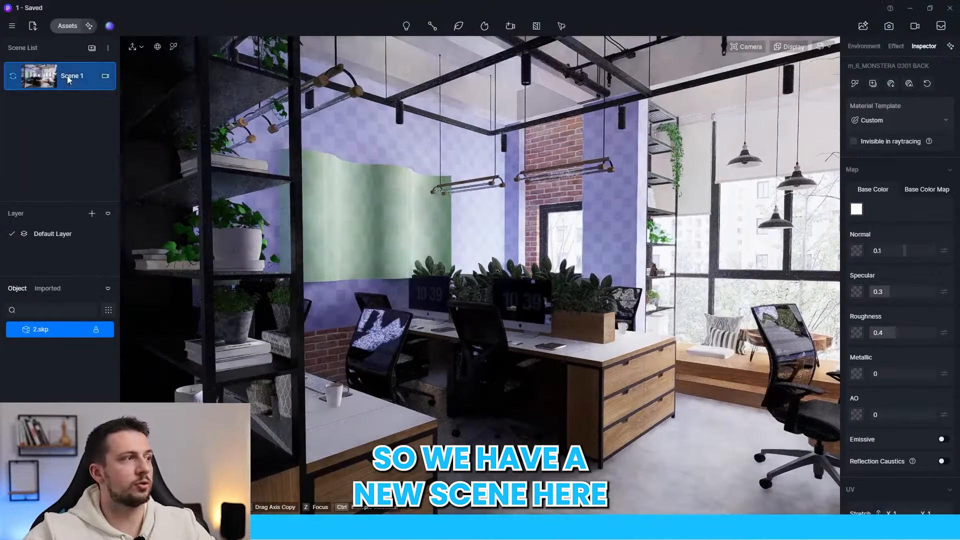
scroll(483, 203, up, 3)
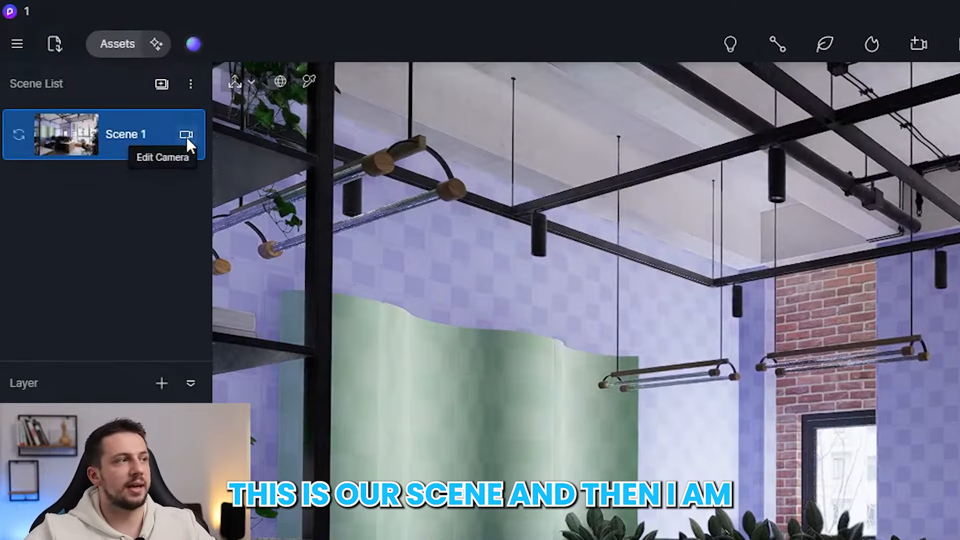
click(123, 90)
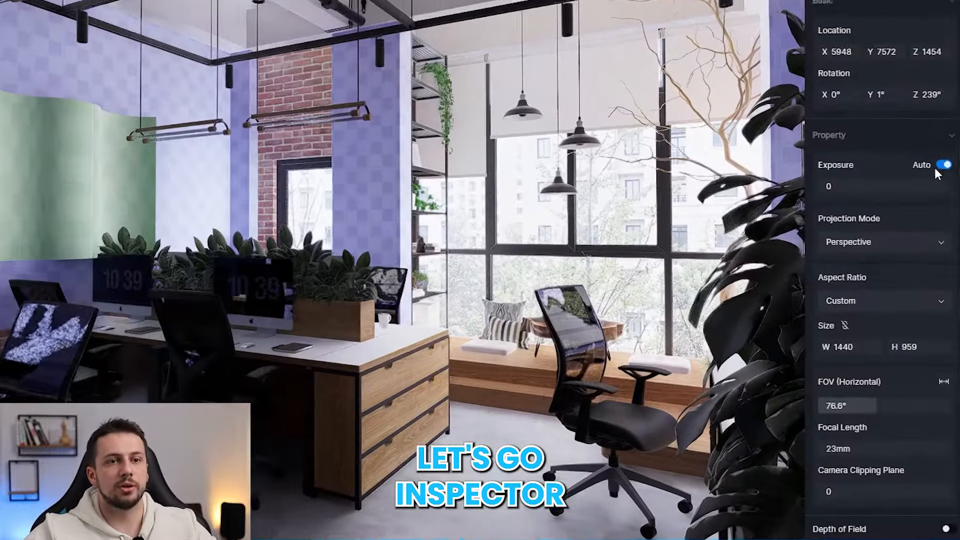
click(944, 234)
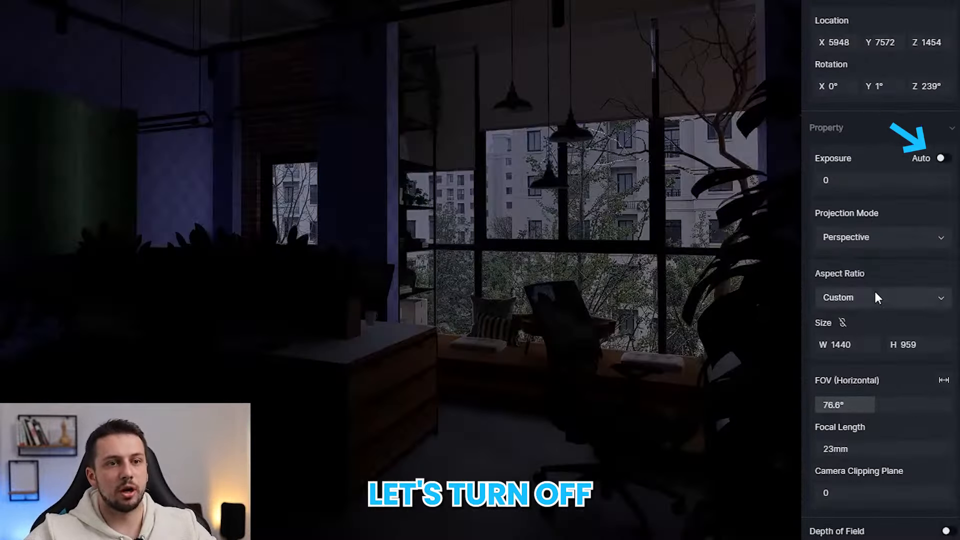
click(862, 280)
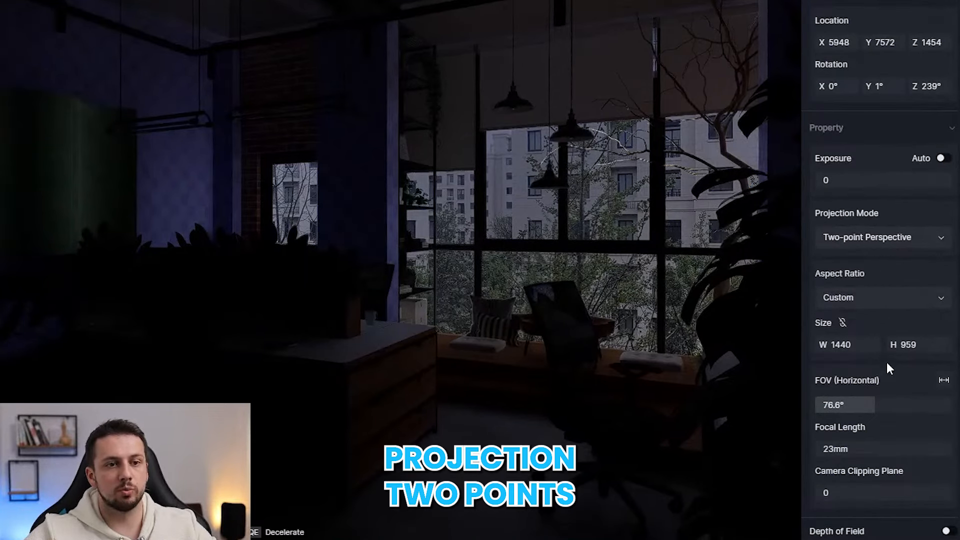
Set the camera's aspect ratio to 16:9 and its exposure to 0.32
click(876, 296)
click(849, 318)
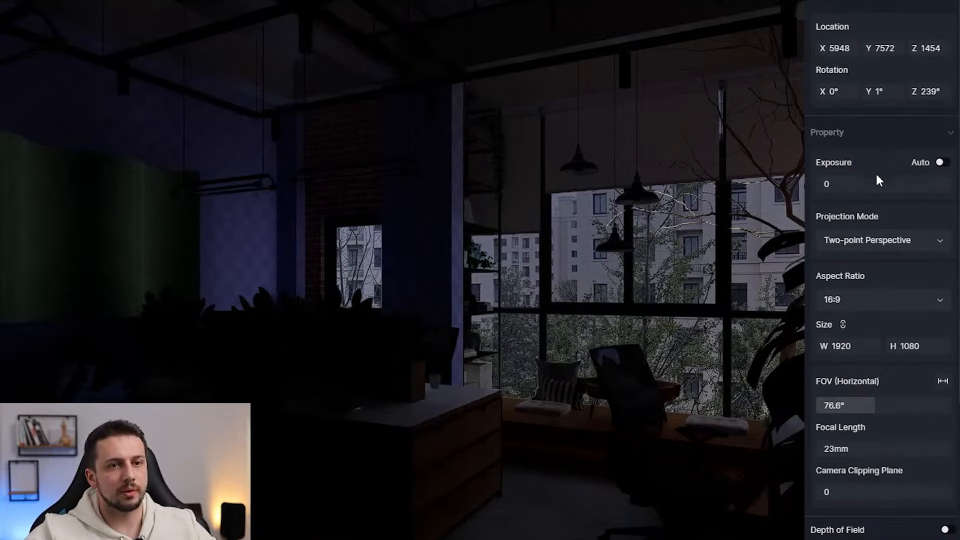
drag(876, 176, 903, 187)
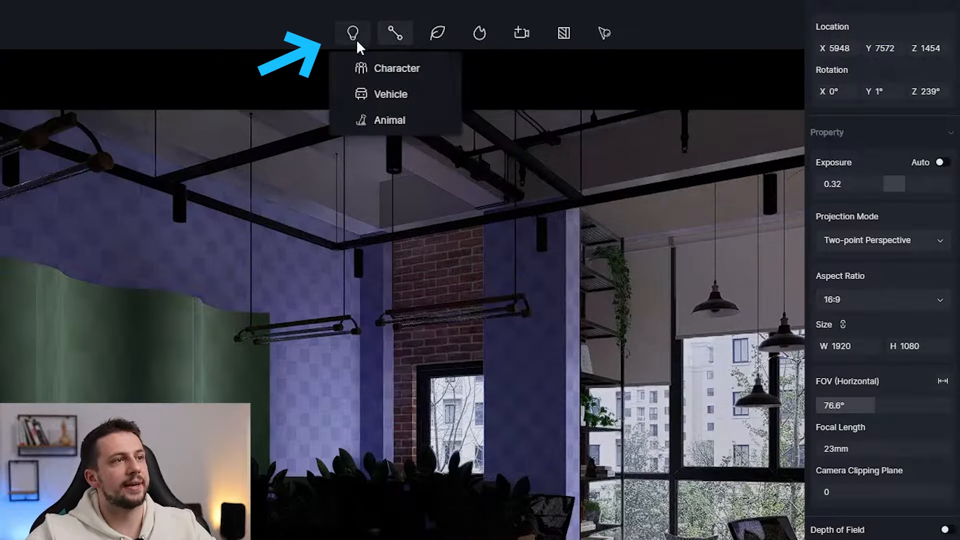
Place a rect light in front of the large window and turn it upright, with rotation X 263°, Y 90°, Z 346°
mouse_move(356, 39)
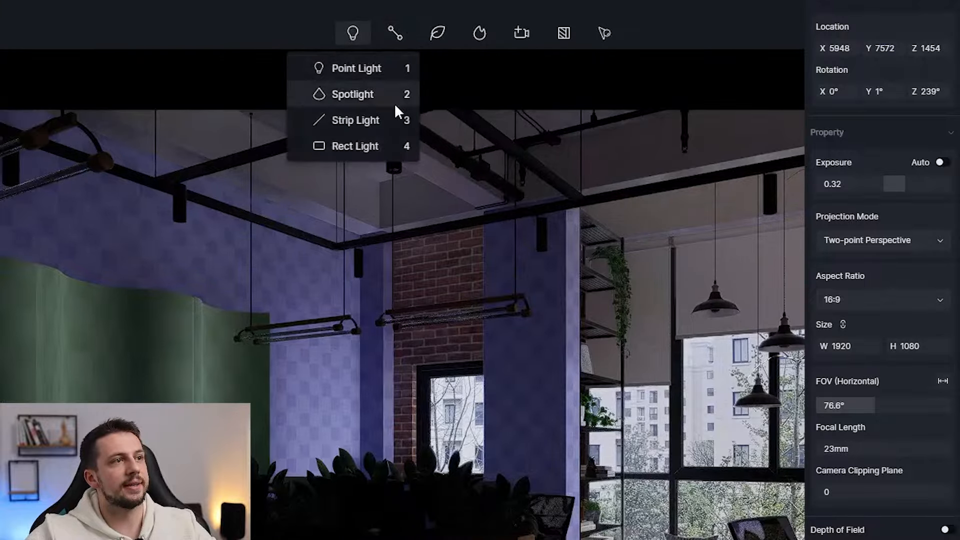
click(356, 146)
click(619, 283)
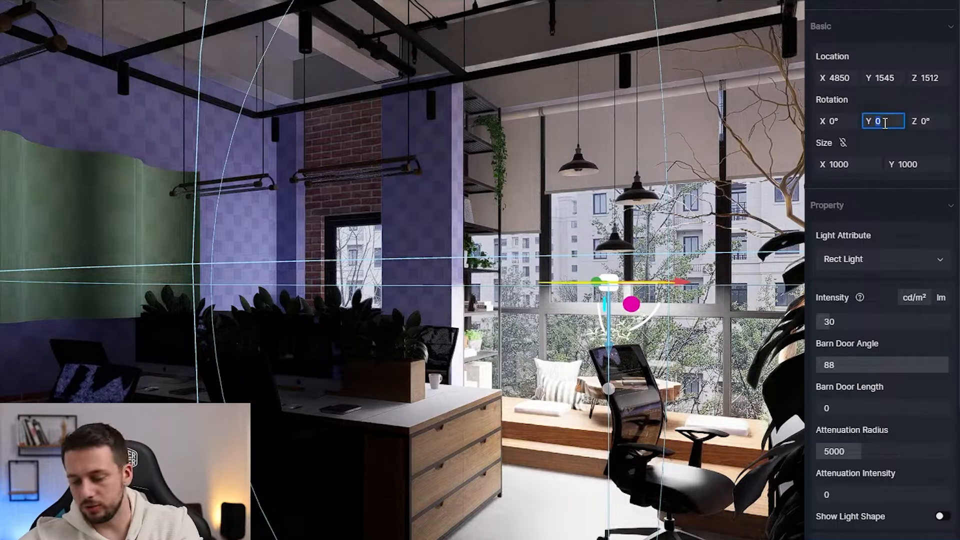
key(Return)
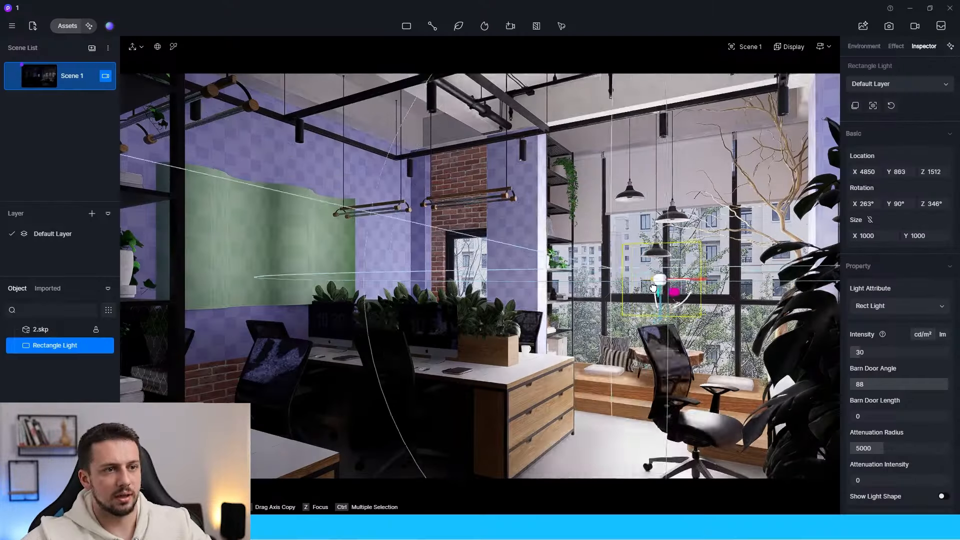
drag(651, 291, 660, 291)
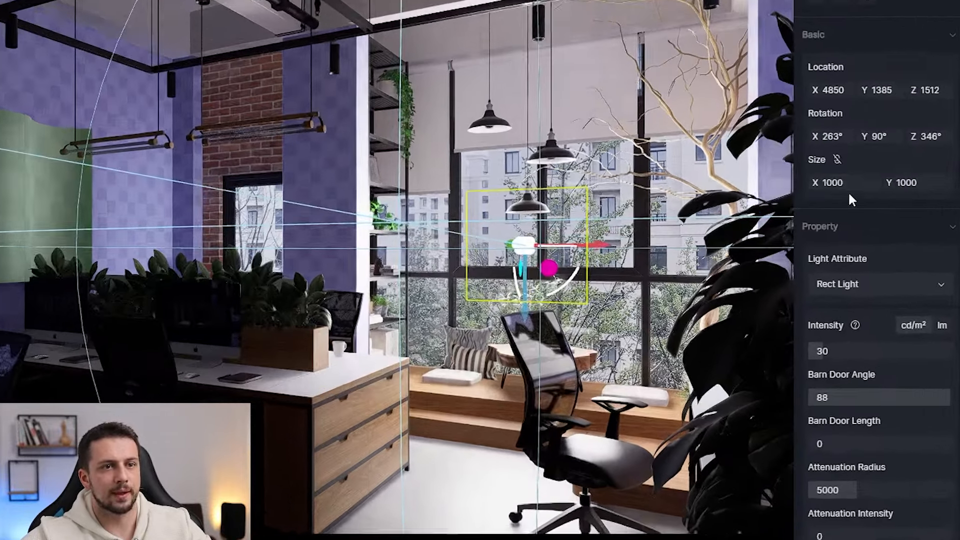
Enlarge the rect light to 3205 by 3035 to span the window and set its intensity to 22.5 cd/m²
drag(879, 239, 881, 239)
drag(844, 179, 953, 164)
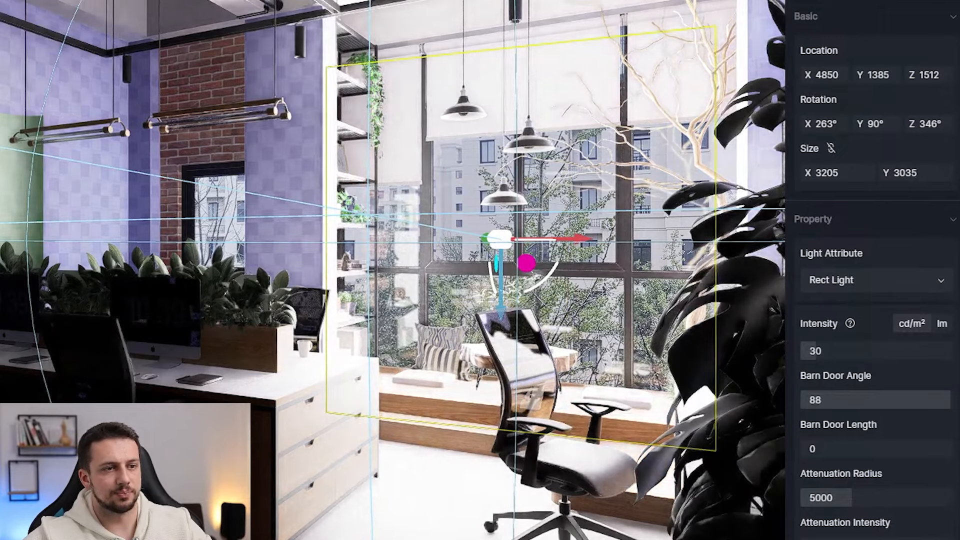
click(857, 350)
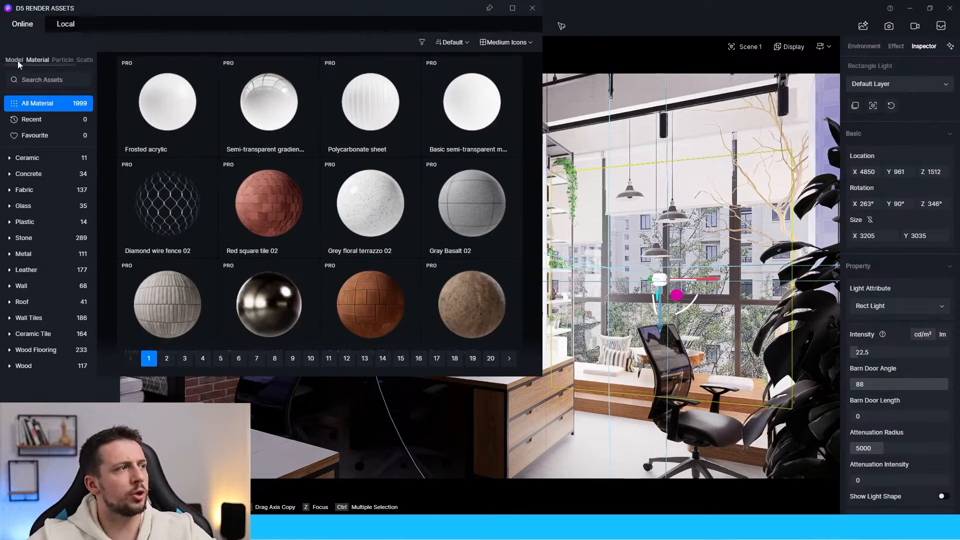
Search the online model assets for a plane and add it to the scene
click(50, 79)
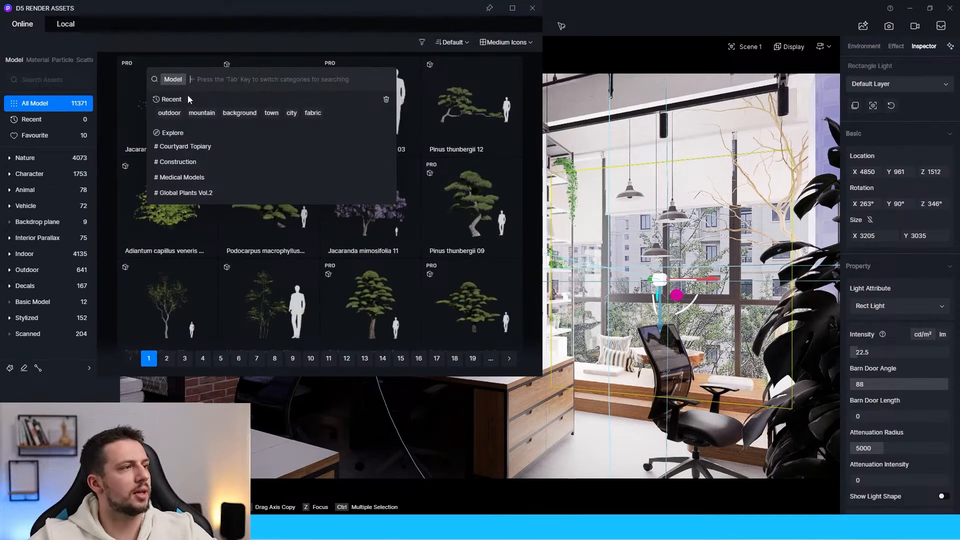
text(whi)
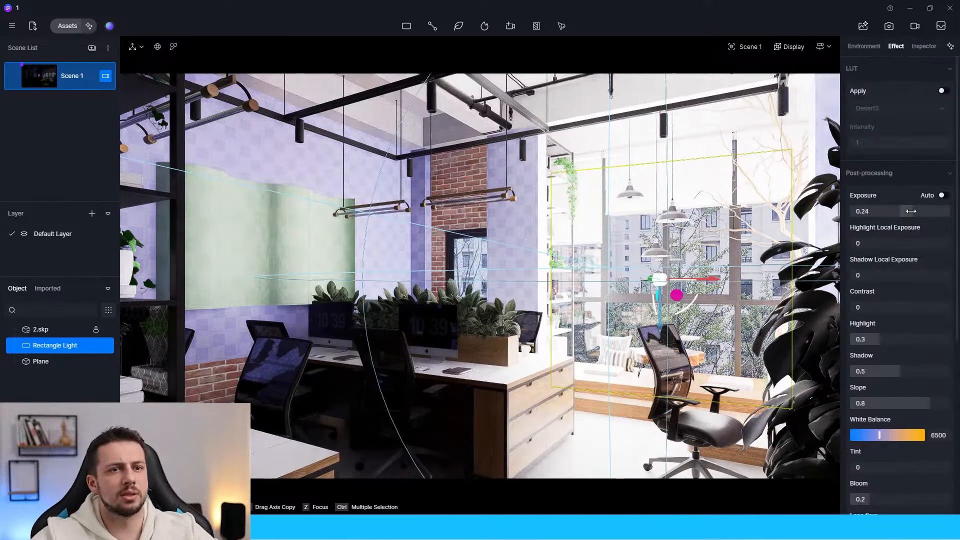
Try a post-processing exposure of 0.82, bring it back to 0.24, and shift the rectangle light slightly at the window
drag(911, 211, 941, 216)
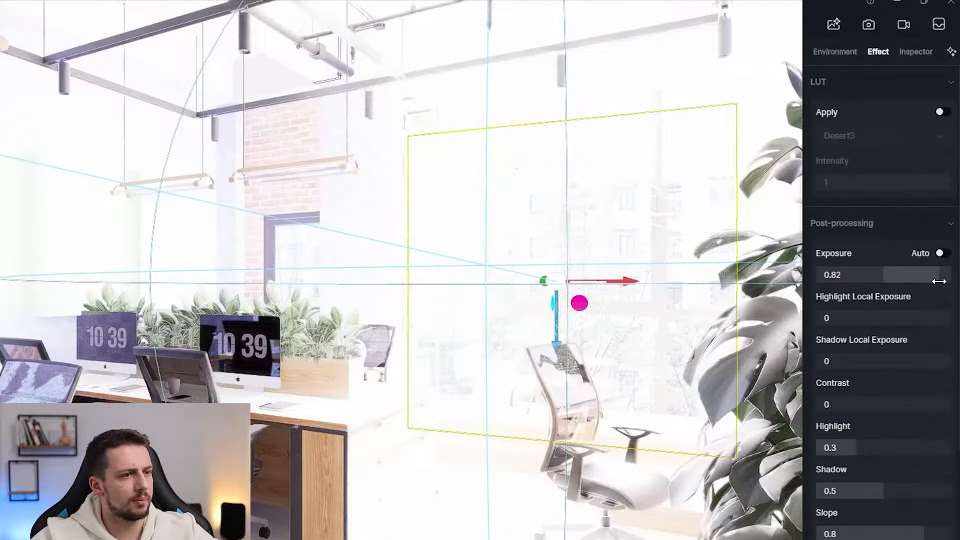
drag(939, 282, 896, 278)
drag(543, 284, 552, 282)
Change the sky light to HDRI and load the custom kloofendal_43d_clear HDR file
click(837, 51)
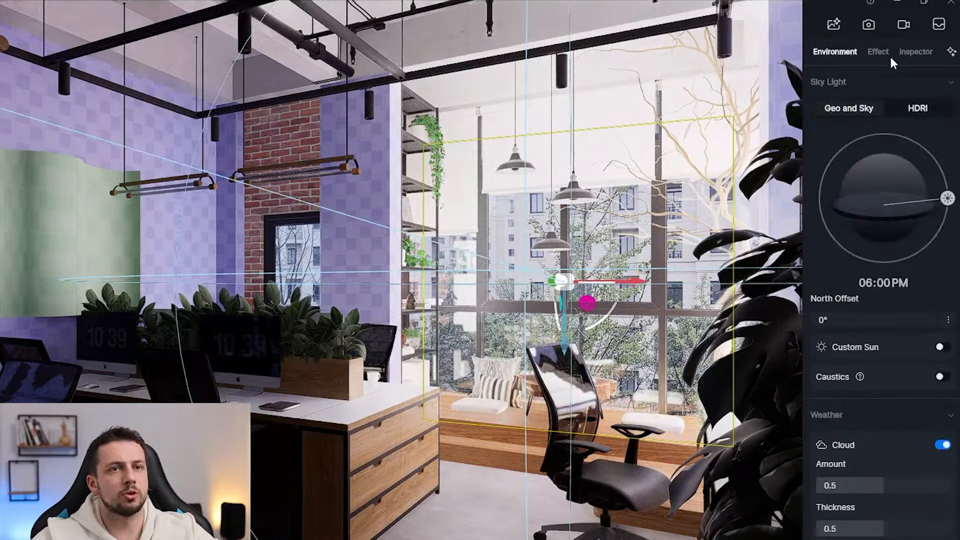
click(919, 110)
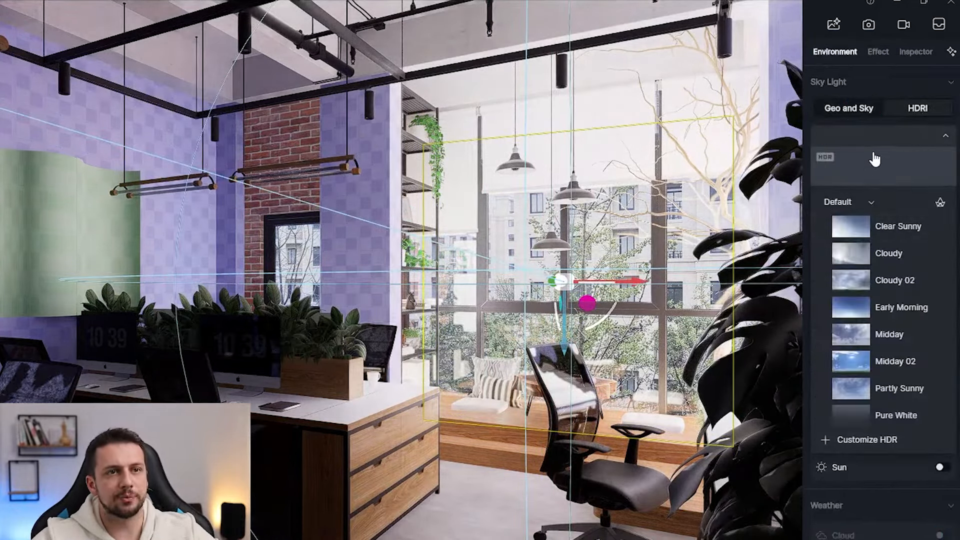
click(847, 442)
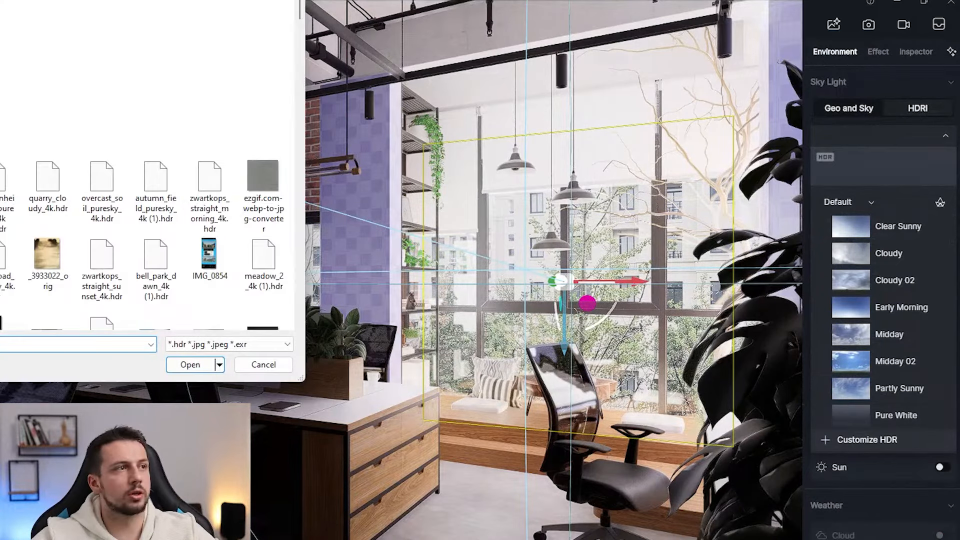
key(Escape)
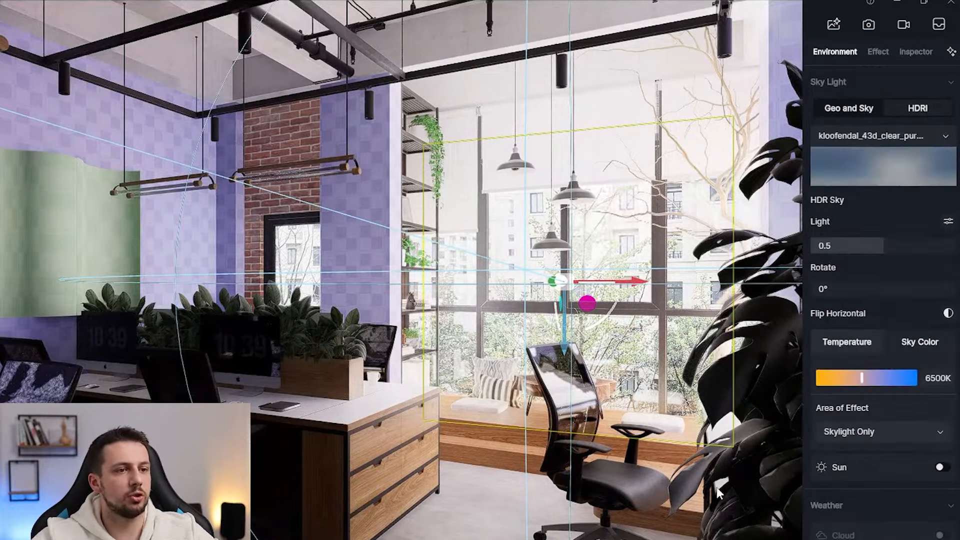
Split the HDR sky light into separate controls, with skylight at 0.13 and background at 0.16
click(948, 221)
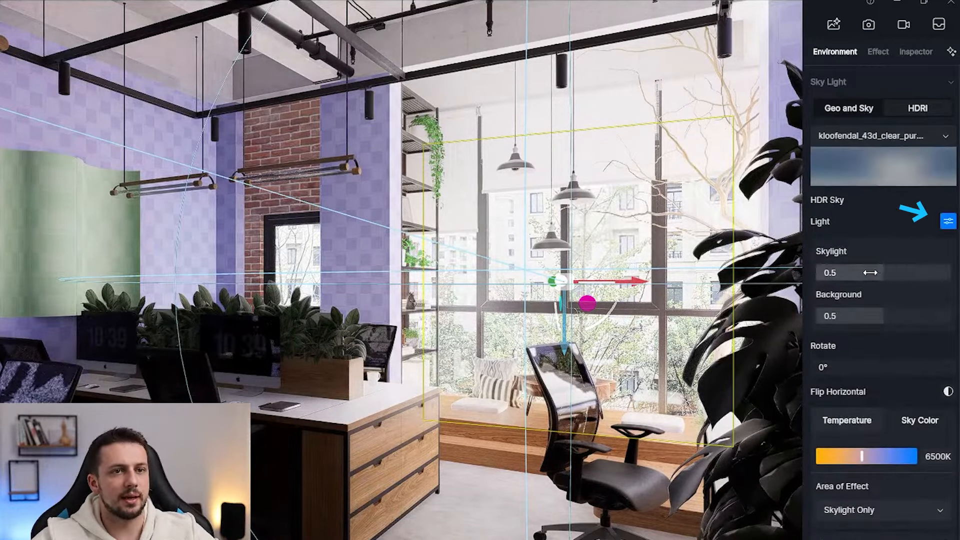
drag(833, 273, 844, 272)
mouse_move(857, 315)
mouse_down()
mouse_move(818, 309)
mouse_move(849, 316)
mouse_up()
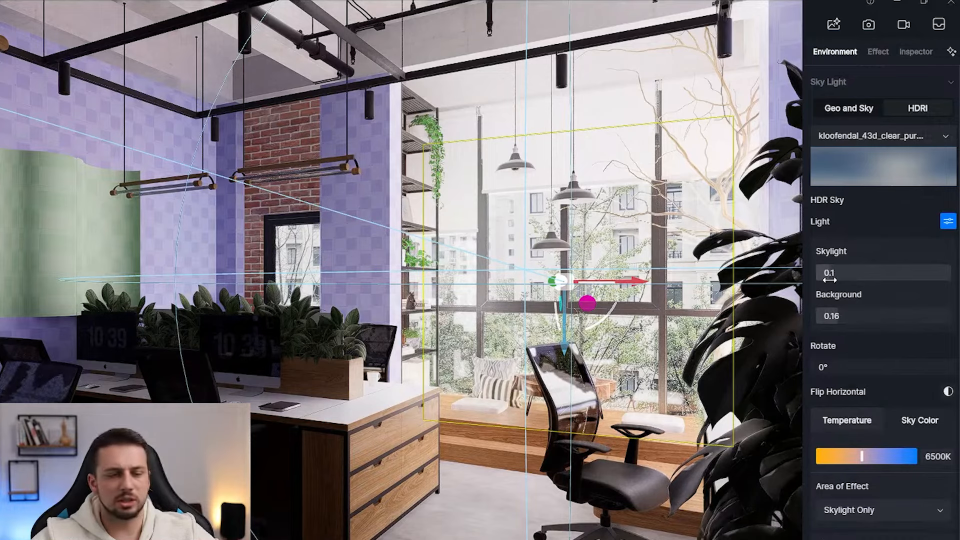
Set the post-processing Shadow value to 0.3
scroll(865, 229, down, 10)
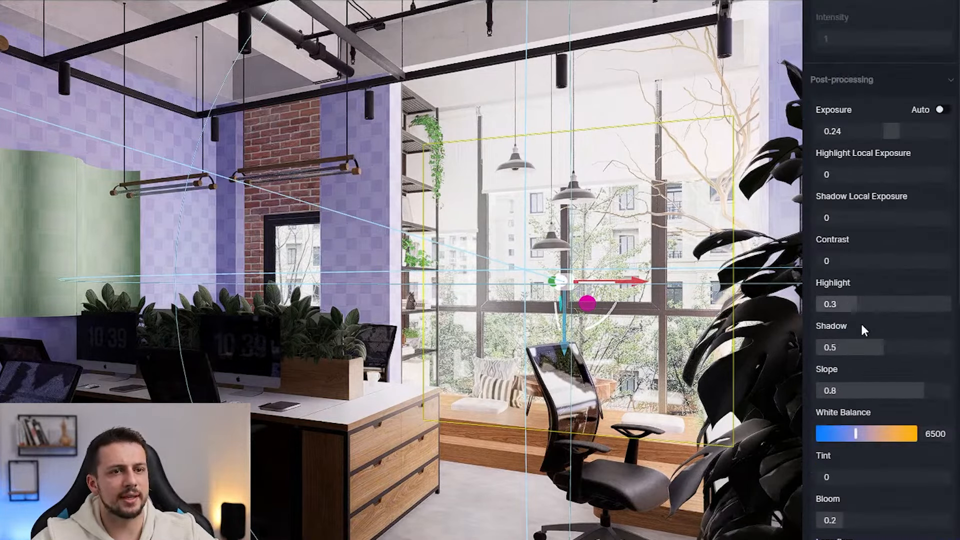
drag(875, 346, 858, 347)
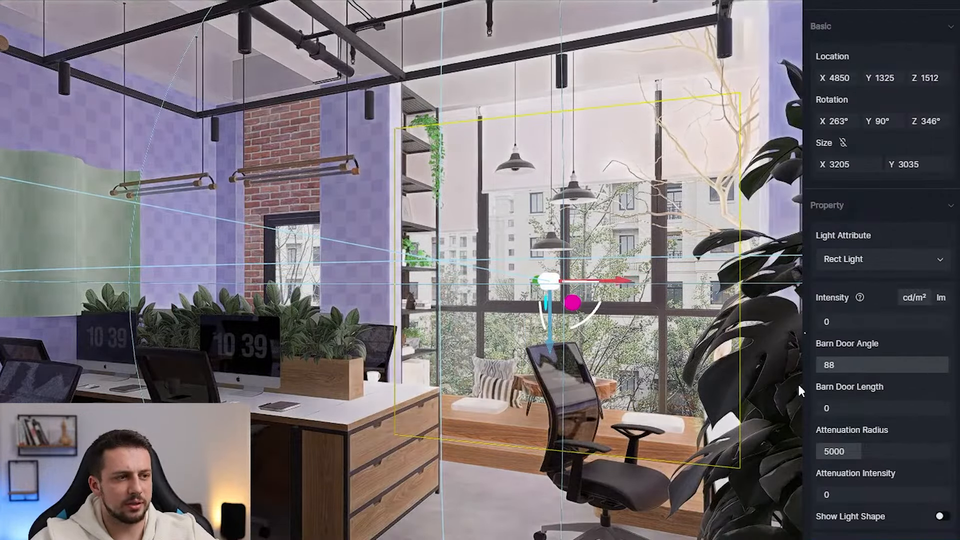
Reposition the rectangle light at the window with intensity 36 cd/m², and set the post-processing exposure to 0.28
drag(820, 324, 540, 280)
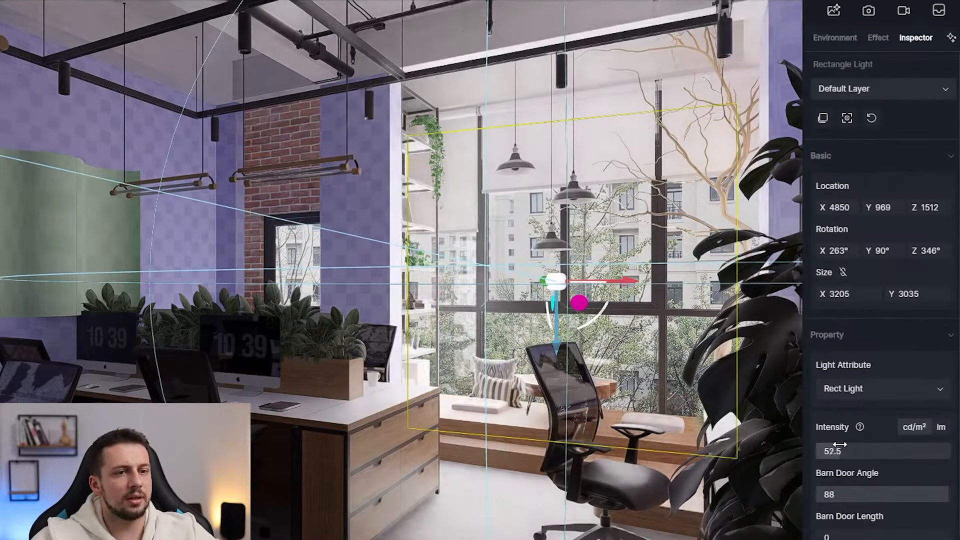
mouse_move(839, 444)
mouse_down()
mouse_move(849, 445)
mouse_move(830, 446)
mouse_up()
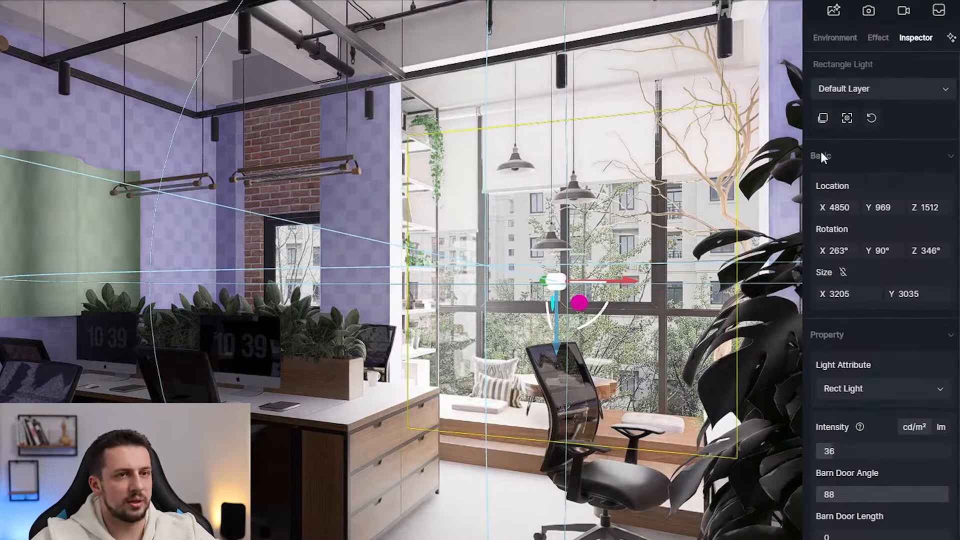
click(886, 42)
drag(923, 259, 901, 261)
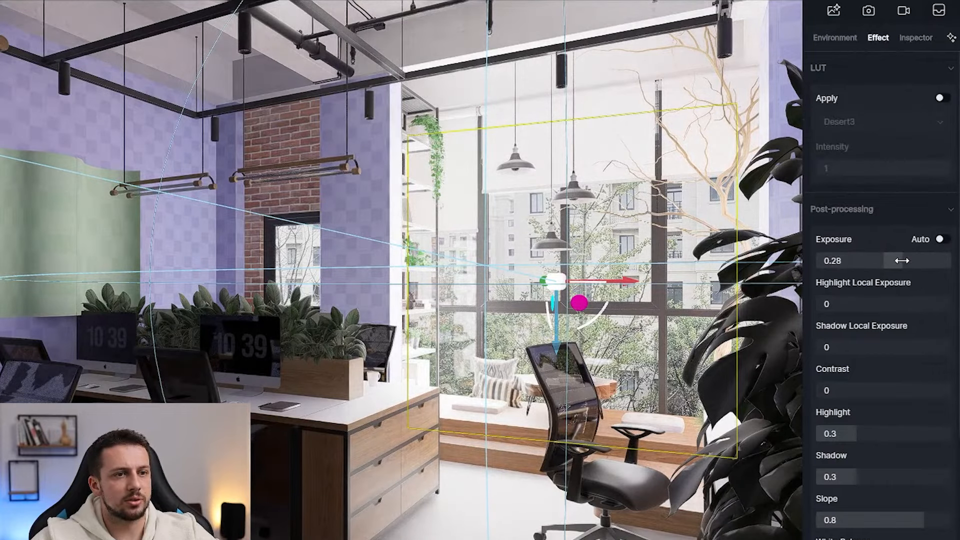
Enable AO with its overlay in the preview at 5.1, and reduce the AO radius to a small value
scroll(902, 379, down, 10)
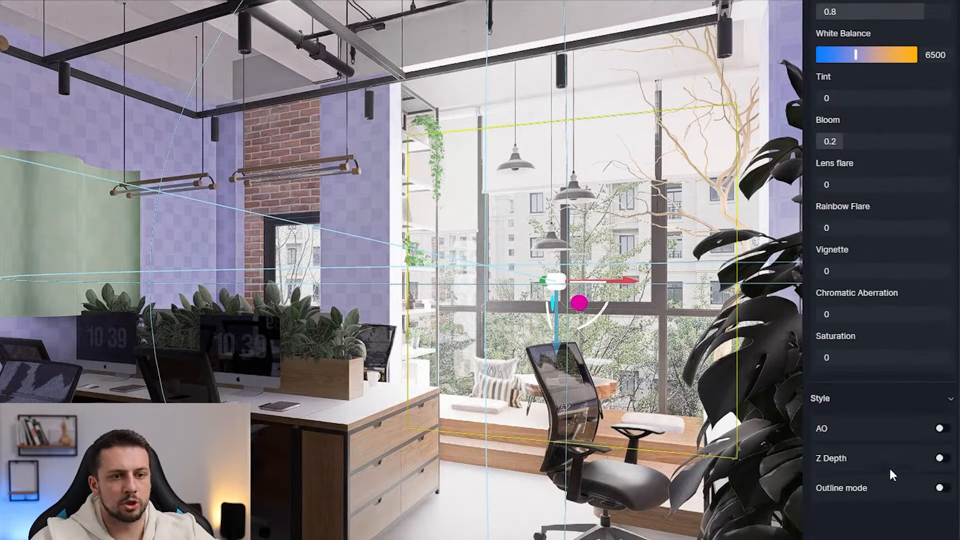
click(936, 429)
scroll(891, 454, down, 2)
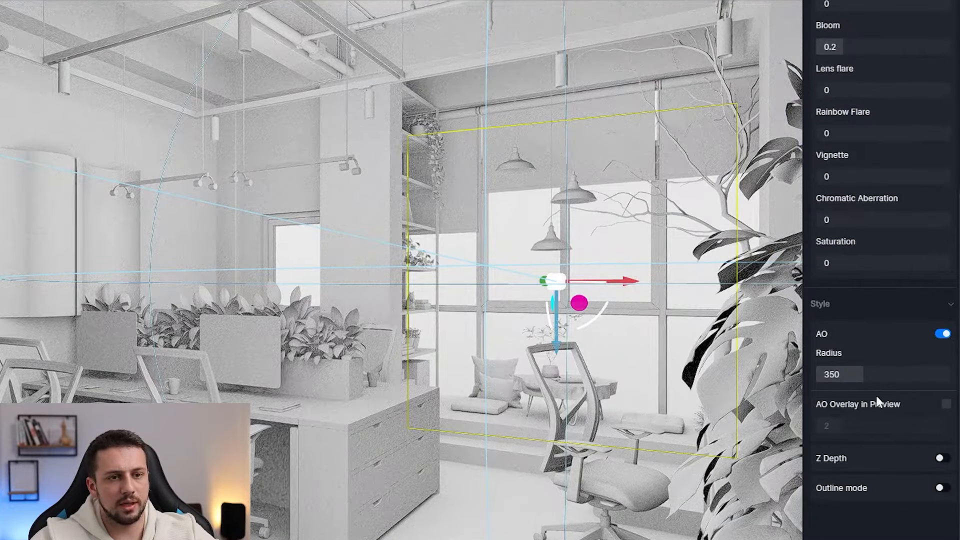
click(945, 404)
mouse_move(850, 426)
mouse_down()
mouse_move(927, 425)
mouse_move(884, 424)
mouse_up()
drag(854, 373, 818, 374)
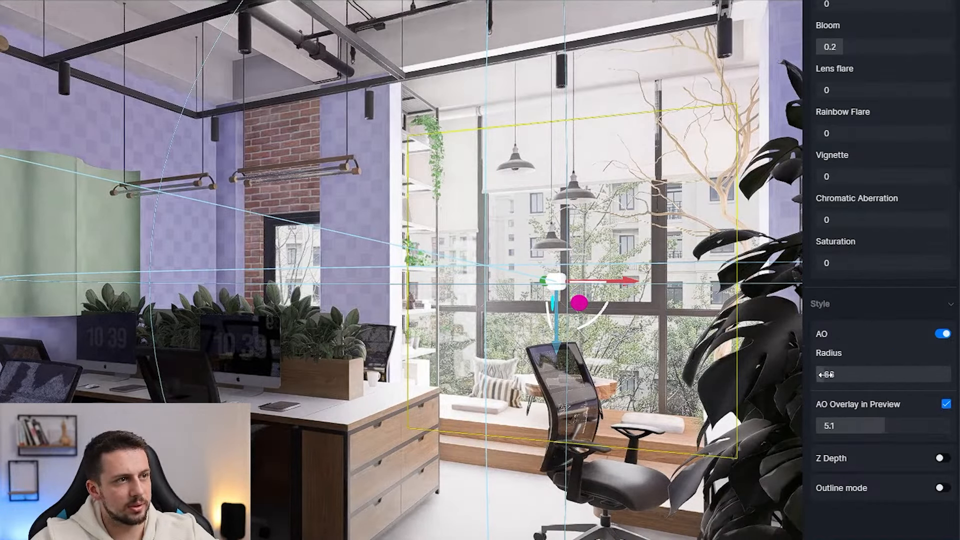
Delete the rectangle light in front of the window
click(554, 290)
key(Delete)
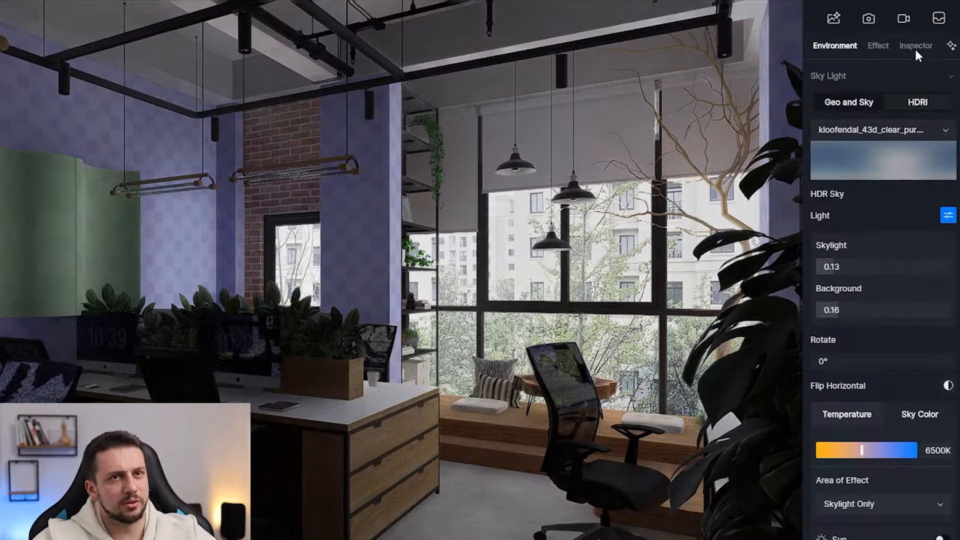
Set the post-processing exposure to 0.54, shadow local exposure to 0.27 and bloom to 0.1
click(877, 46)
scroll(854, 247, up, 1)
drag(902, 131, 919, 129)
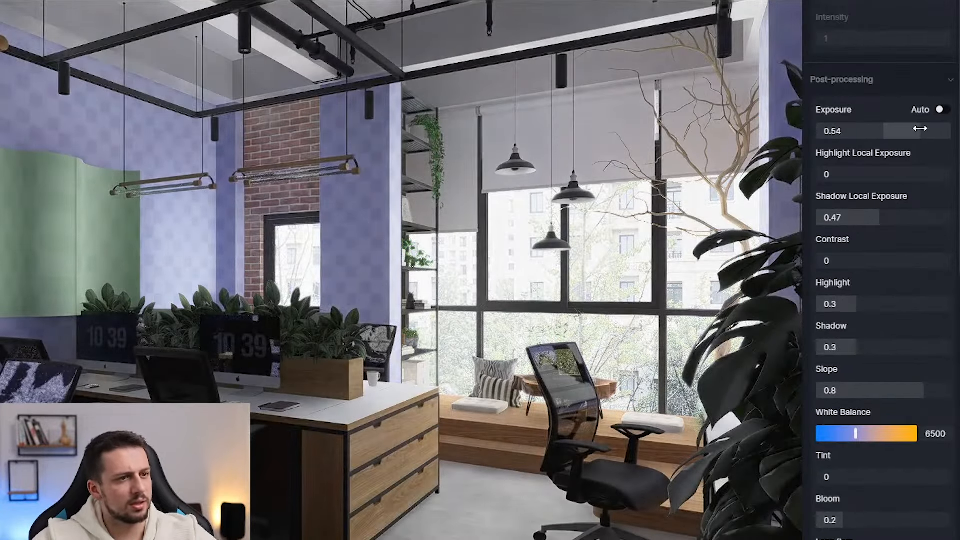
scroll(852, 349, down, 3)
drag(852, 396, 845, 396)
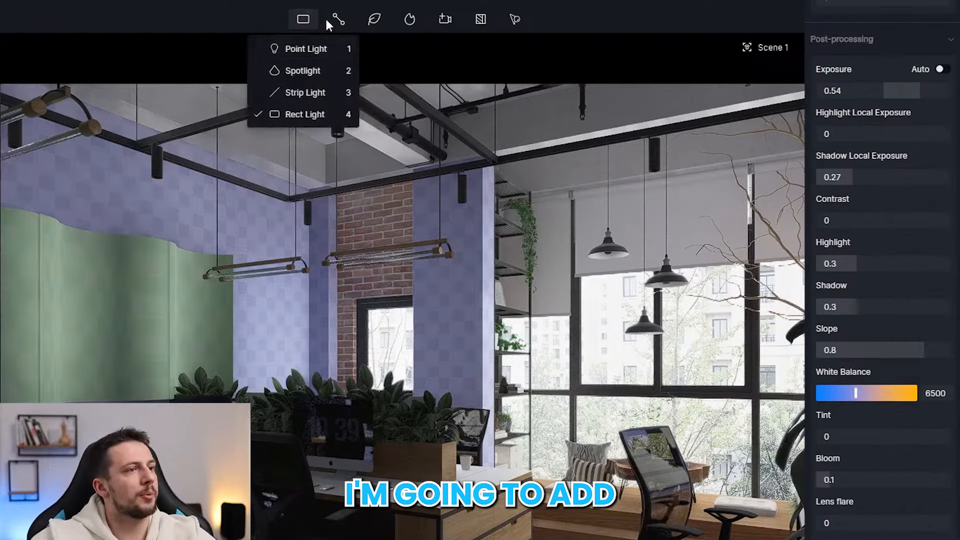
Place a strip light along the hanging linear lamp in front of the brick wall, rotated 270° about Z
click(305, 92)
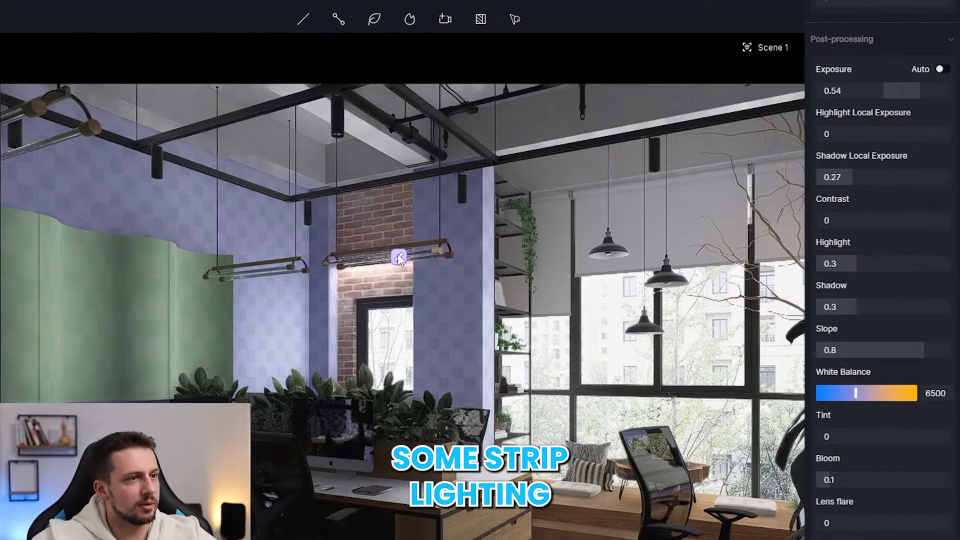
click(397, 252)
drag(327, 307, 326, 331)
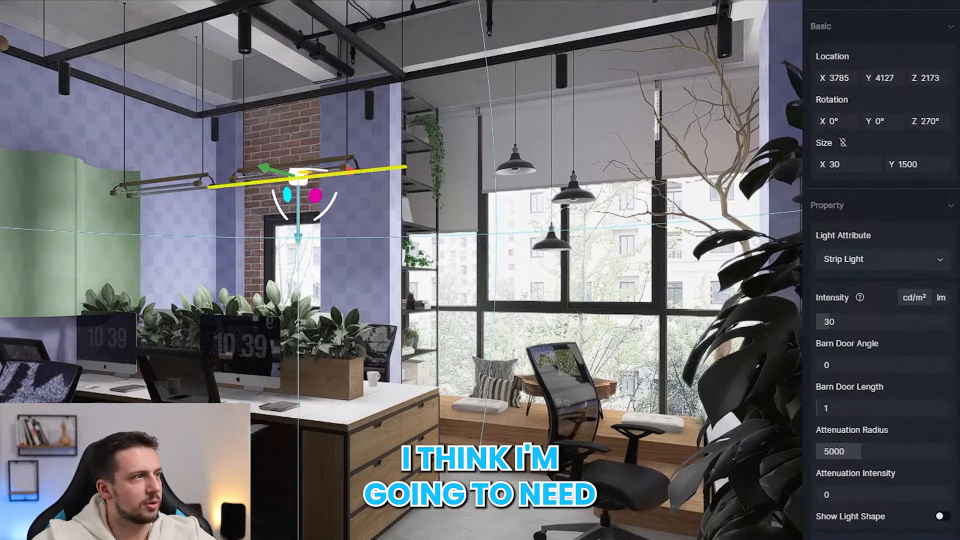
Change the hanging linear lamp's transparent tube material to the Custom template and enable Emissive
key(Escape)
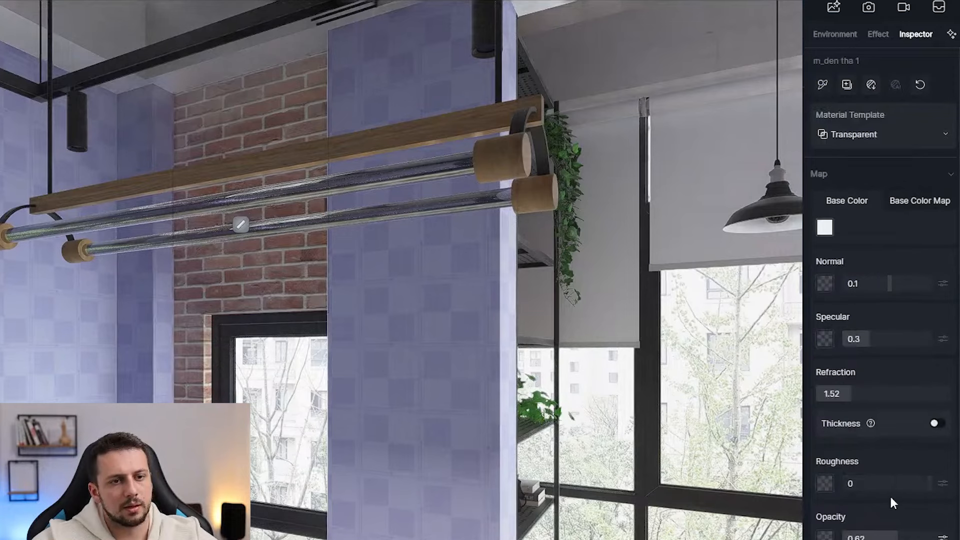
scroll(874, 321, up, 2)
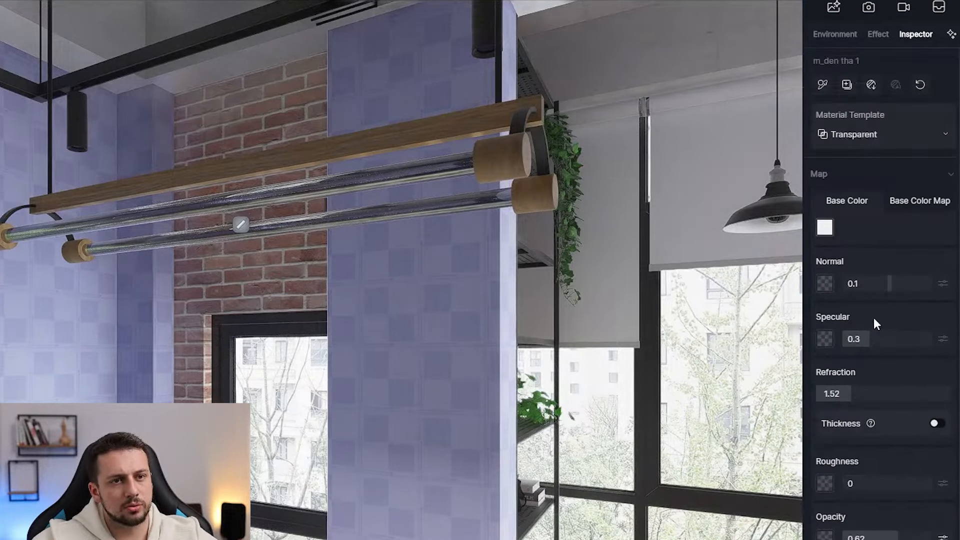
scroll(892, 410, down, 2)
scroll(880, 300, up, 2)
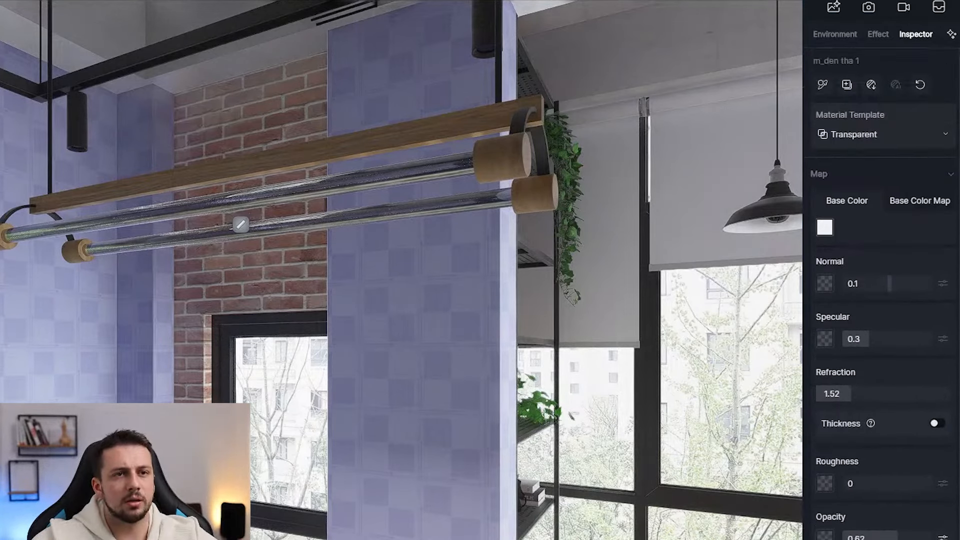
click(851, 139)
click(870, 172)
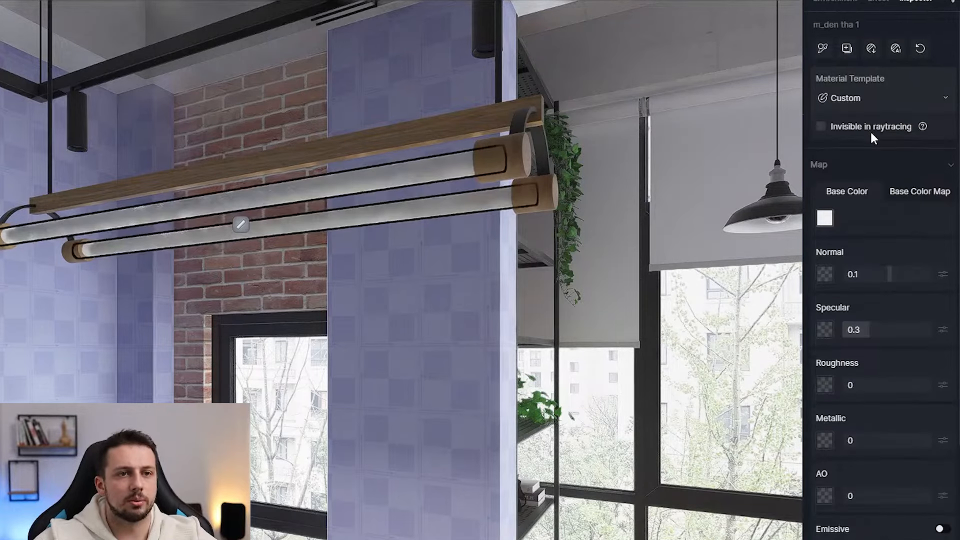
scroll(874, 300, down, 2)
click(940, 447)
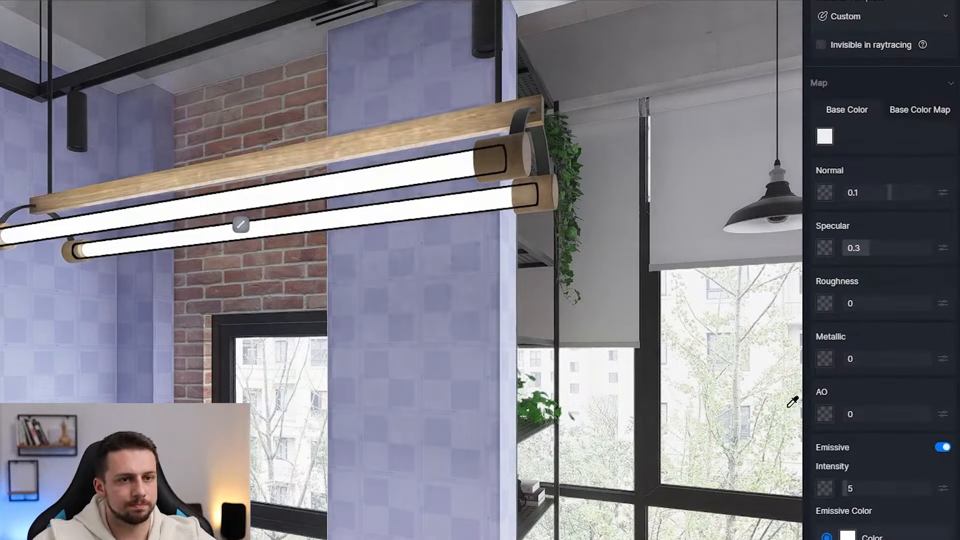
Give the lamp tubes a warm orange emissive color of about H 28, S 68, V 92 at intensity 6.8
scroll(939, 447, down, 4)
click(848, 367)
scroll(887, 461, down, 2)
click(903, 336)
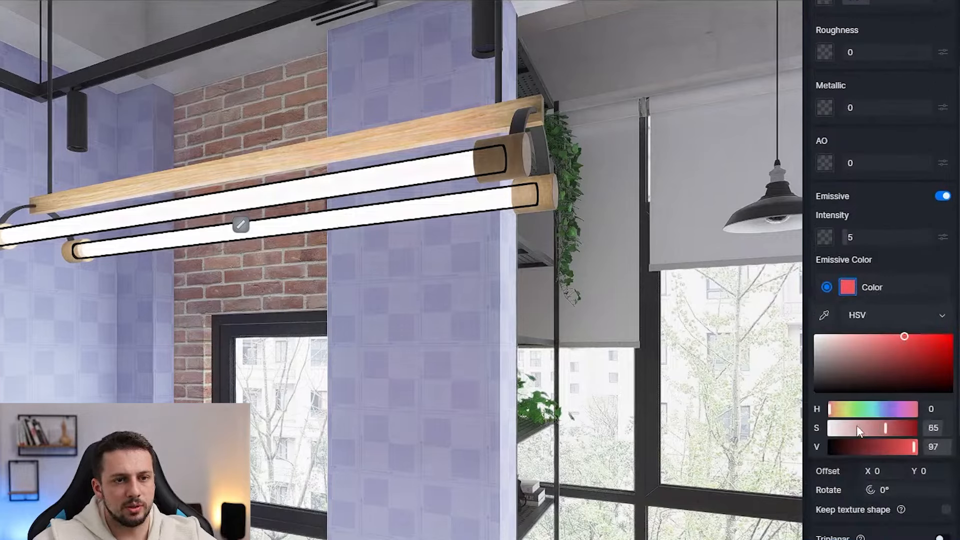
drag(842, 409, 835, 409)
click(874, 334)
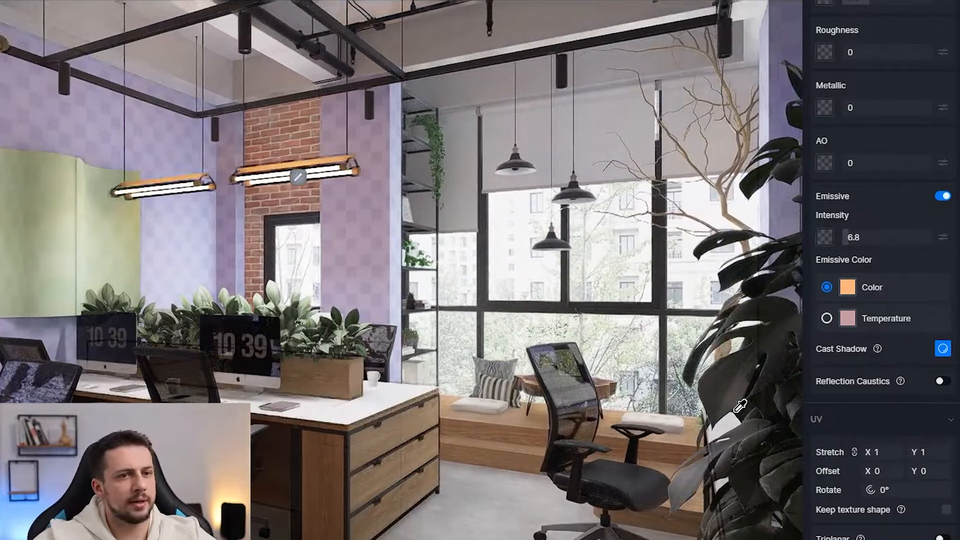
click(870, 288)
click(913, 335)
drag(916, 343, 914, 345)
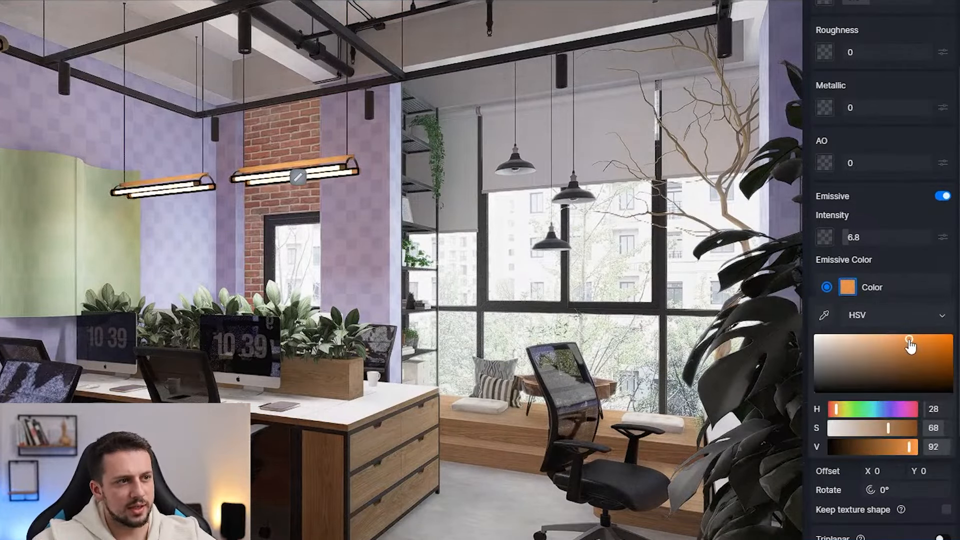
Close the tube material's settings and set the post-processing bloom to 0.23
key(Escape)
key(Escape)
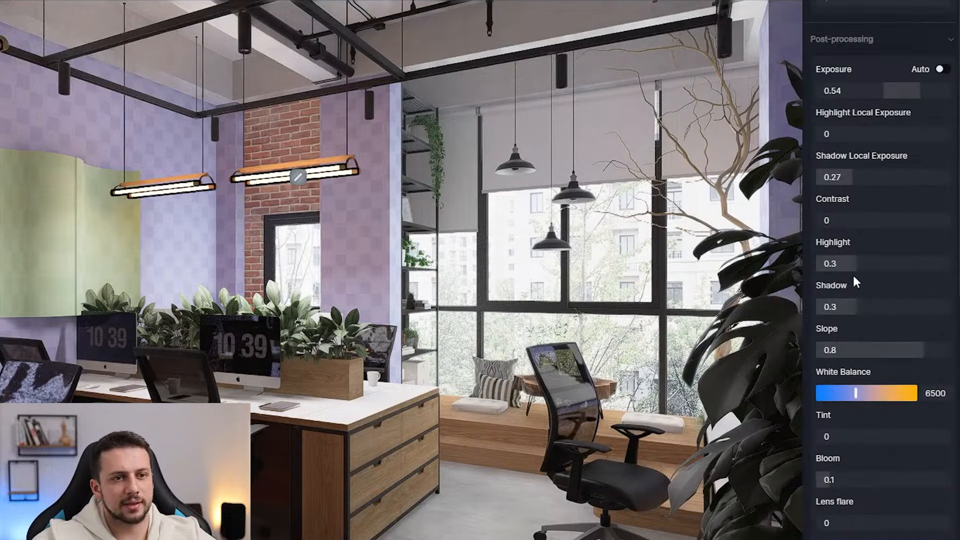
drag(858, 485, 848, 486)
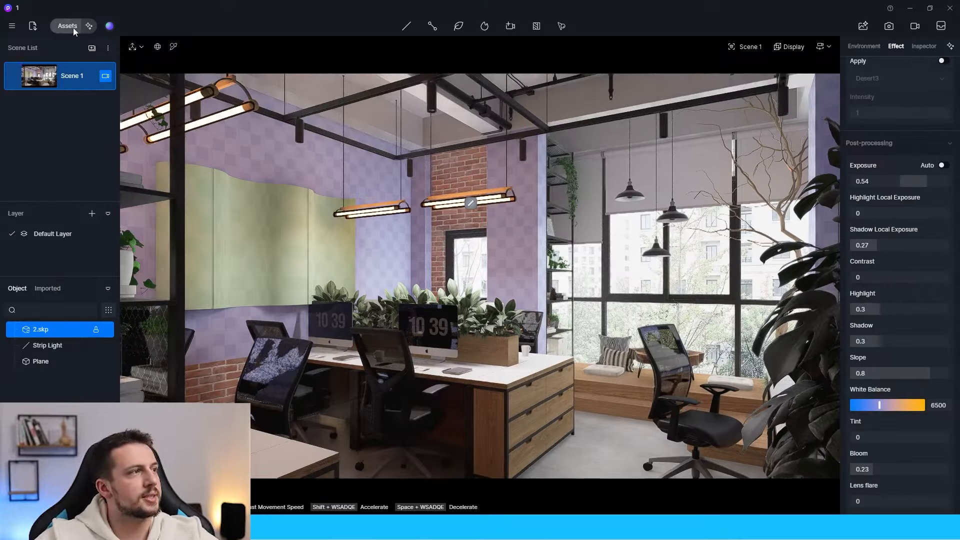
Search the online material library for "white wall" and apply White Wall Paint to the purple checkered walls
click(73, 28)
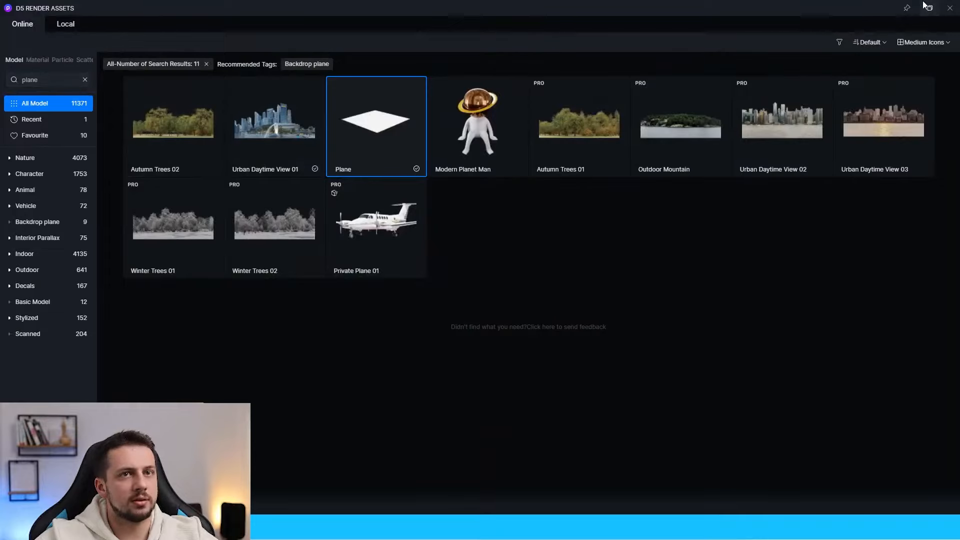
drag(371, 9, 406, 84)
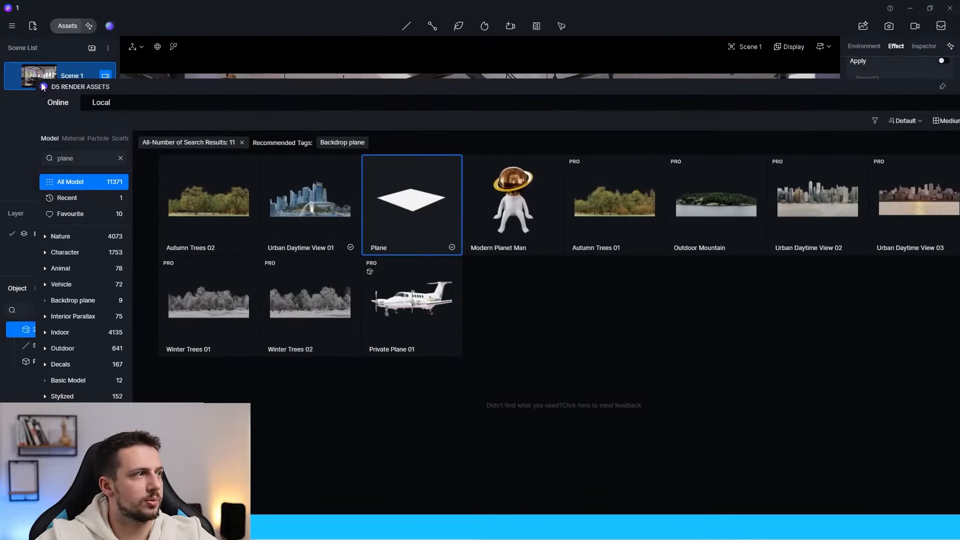
drag(37, 81, 653, 294)
drag(761, 309, 264, 118)
click(195, 165)
click(201, 184)
text(white wall)
key(Return)
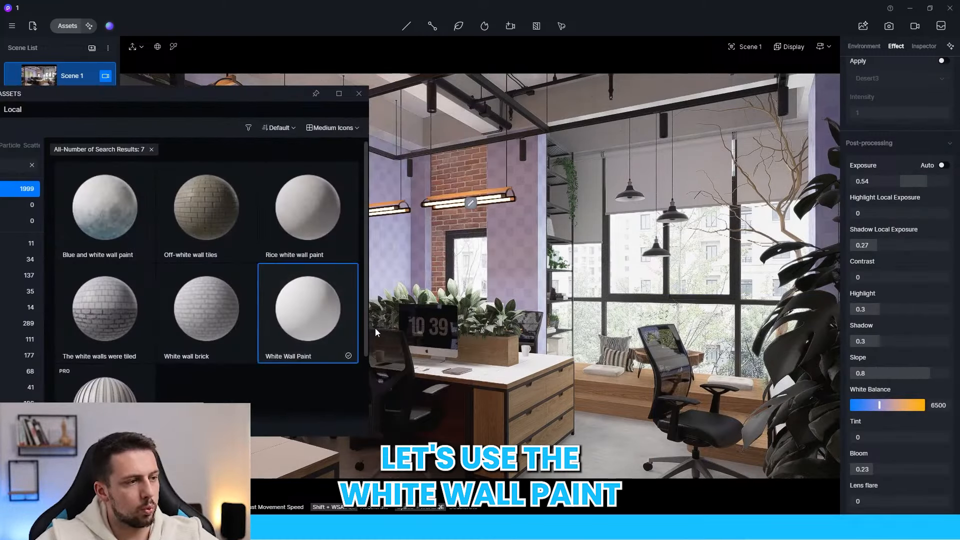
click(475, 279)
mouse_move(308, 308)
mouse_down()
mouse_move(553, 285)
mouse_move(534, 264)
mouse_up()
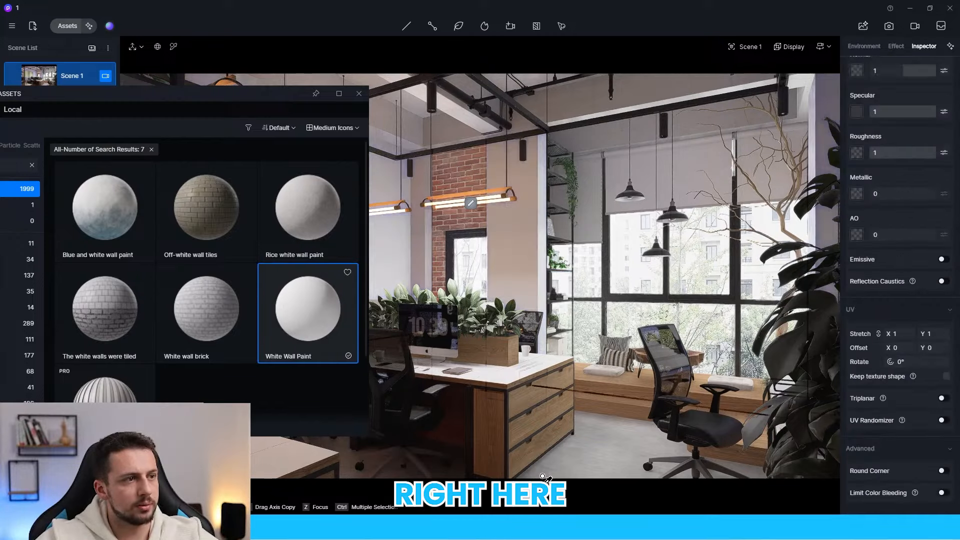
Search the material library for "concrete" and apply a weathered concrete material to the ceiling
mouse_move(277, 95)
mouse_down()
mouse_move(367, 178)
mouse_move(404, 122)
mouse_up()
click(160, 192)
click(128, 196)
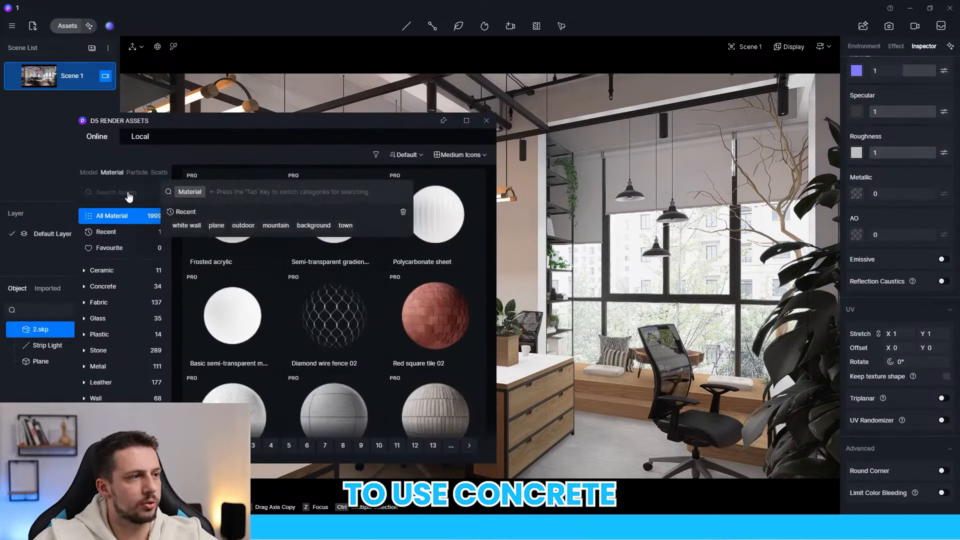
text(concrete)
key(Return)
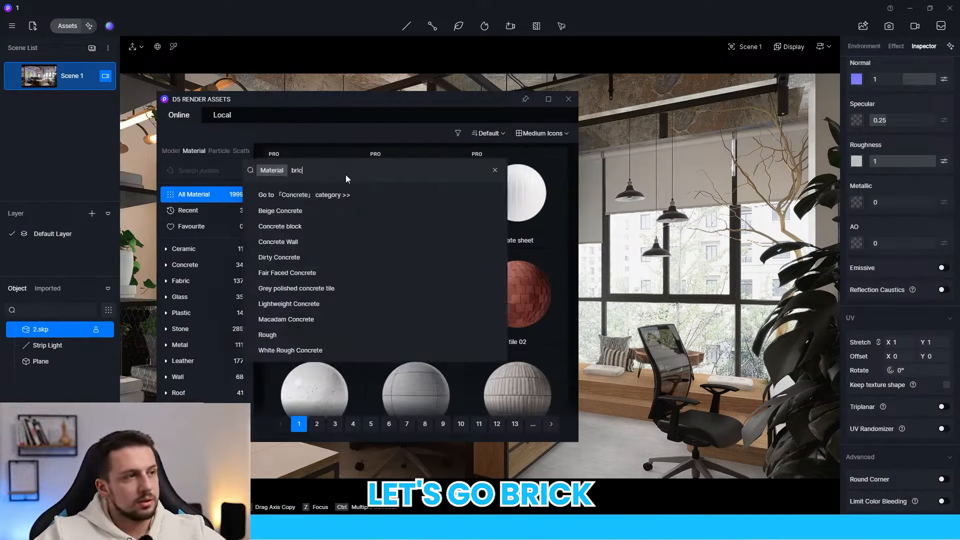
Search the material library for "brick" and apply Solid Red Brick Wall to the brick walls
key(Return)
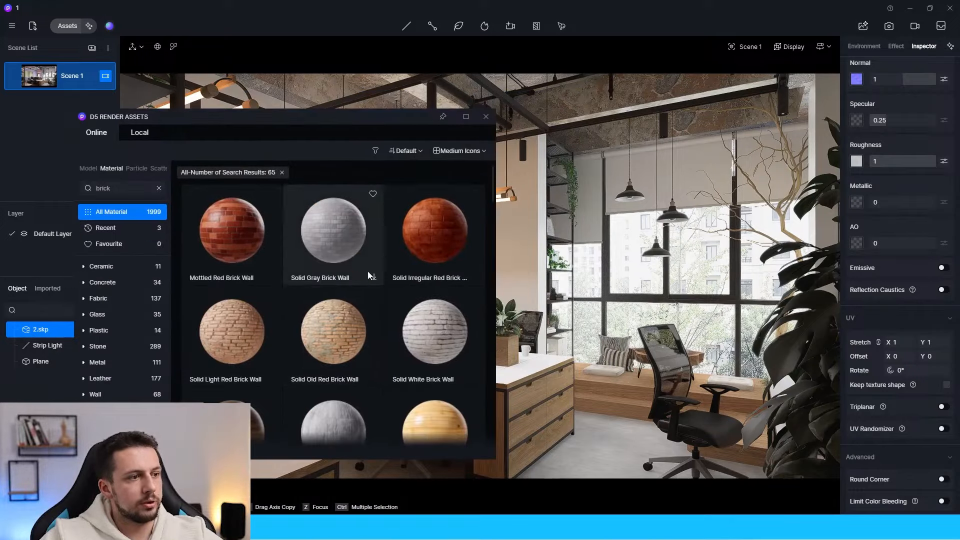
scroll(382, 346, down, 4)
scroll(383, 346, down, 8)
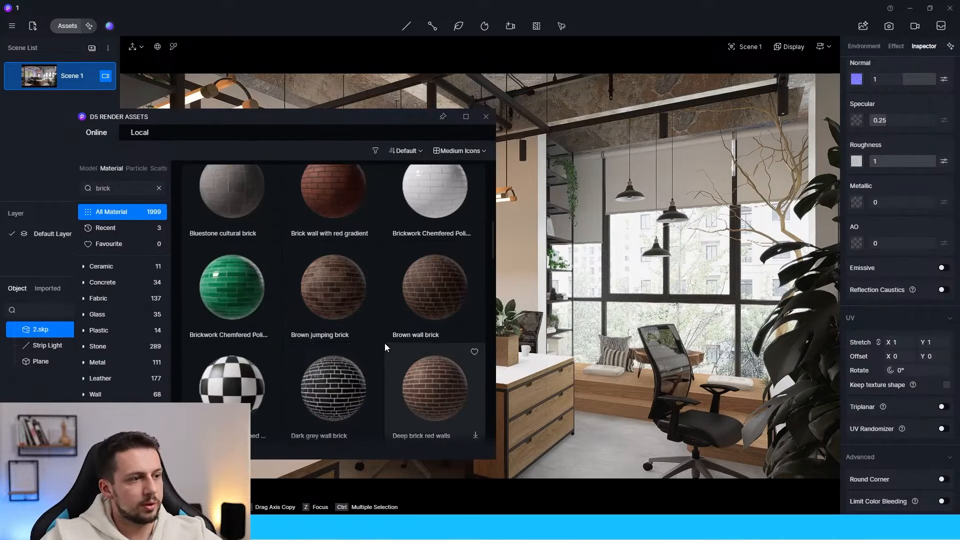
scroll(358, 266, up, 2)
scroll(366, 236, down, 5)
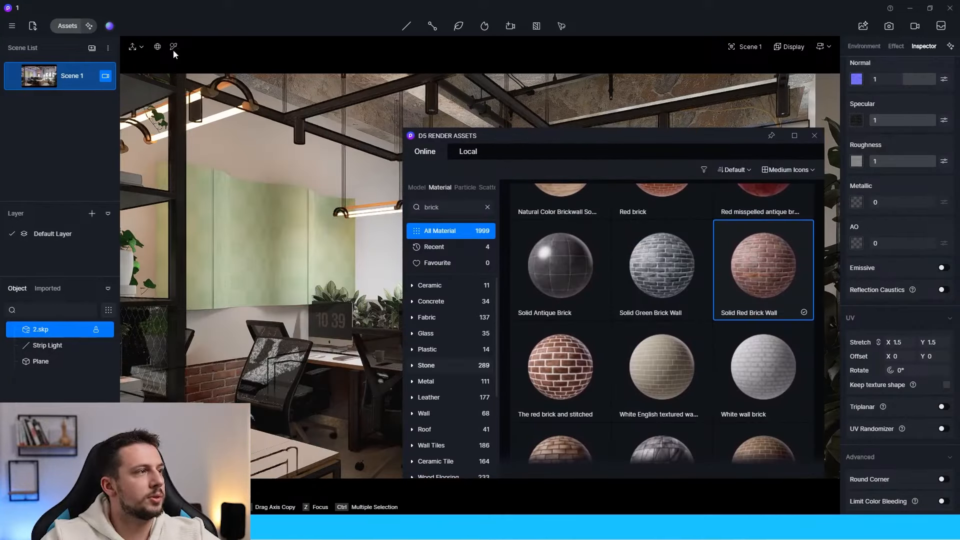
Replace the green wavy wall panel's texture with a dark red base color and set its roughness to 0
click(260, 200)
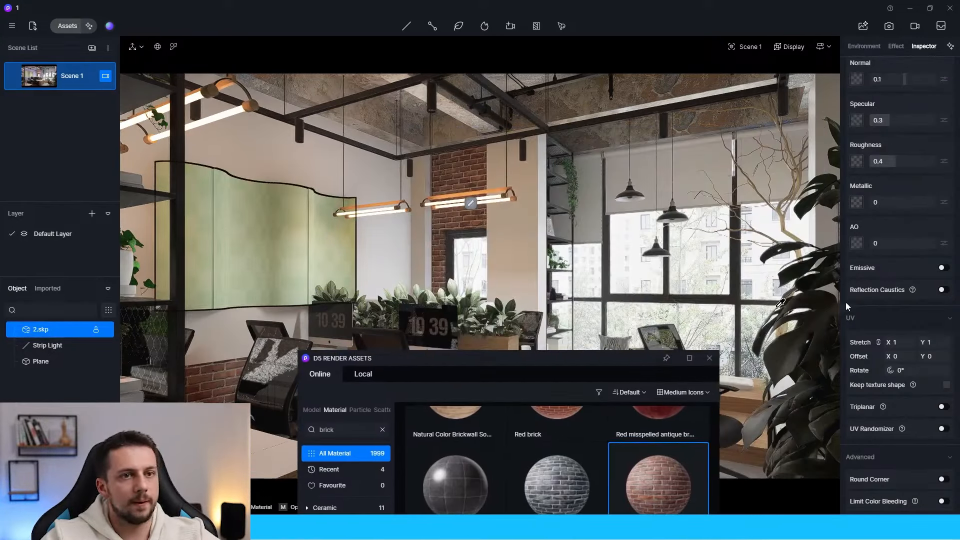
click(856, 209)
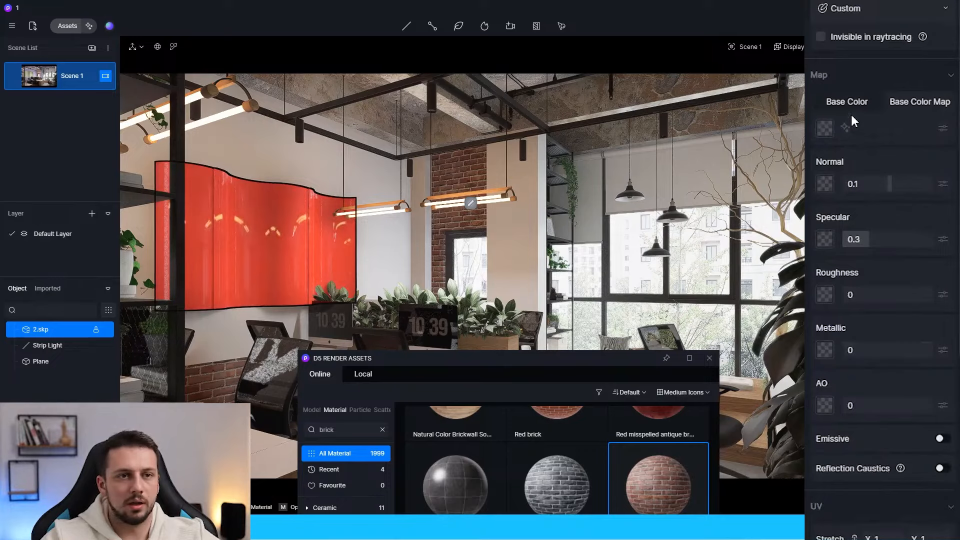
click(824, 129)
drag(889, 288, 861, 288)
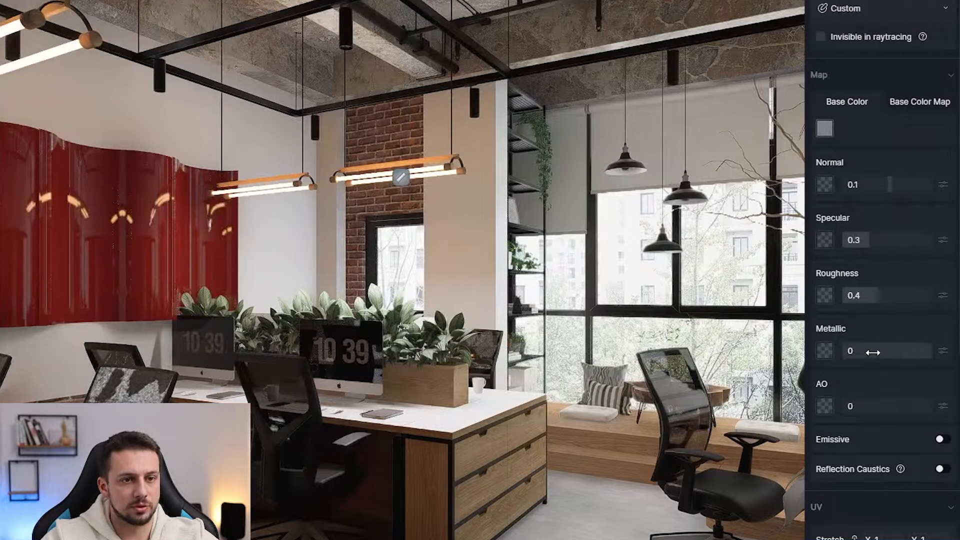
Make the gray base-color material fully metallic with metallic 1 and roughness 0.34
drag(888, 374, 930, 373)
drag(896, 333, 882, 333)
drag(872, 298, 874, 299)
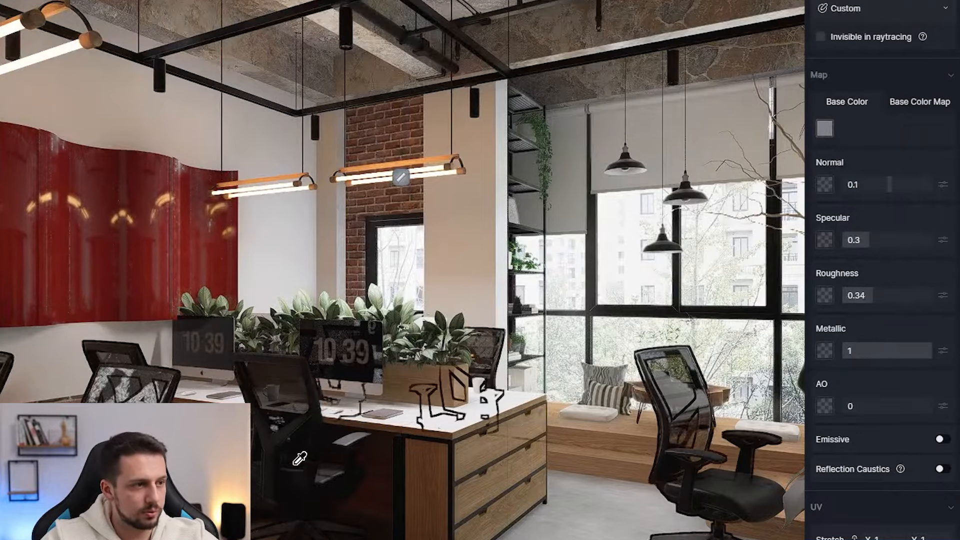
Lower the roughness of the black office chair material, and set the black window frames to metallic 1 and roughness 0.22
click(669, 436)
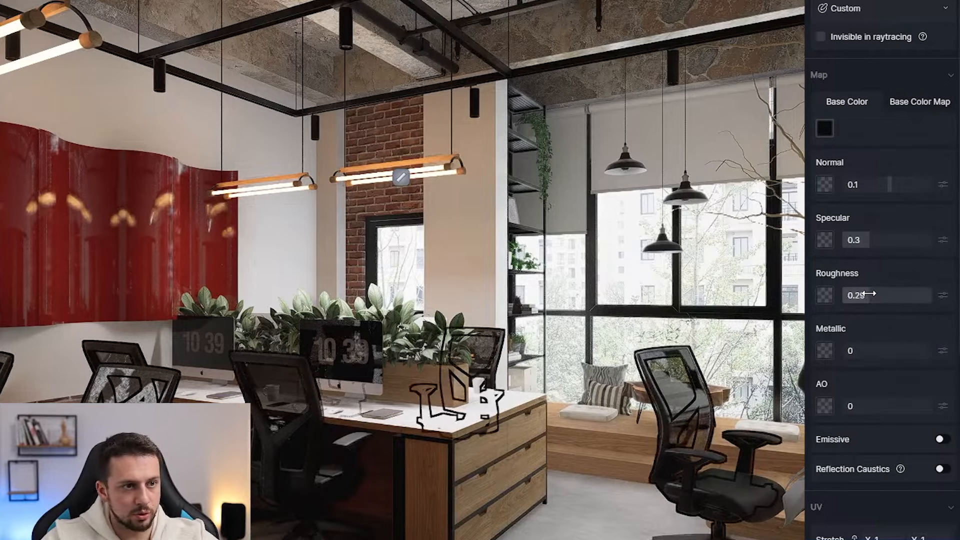
click(778, 299)
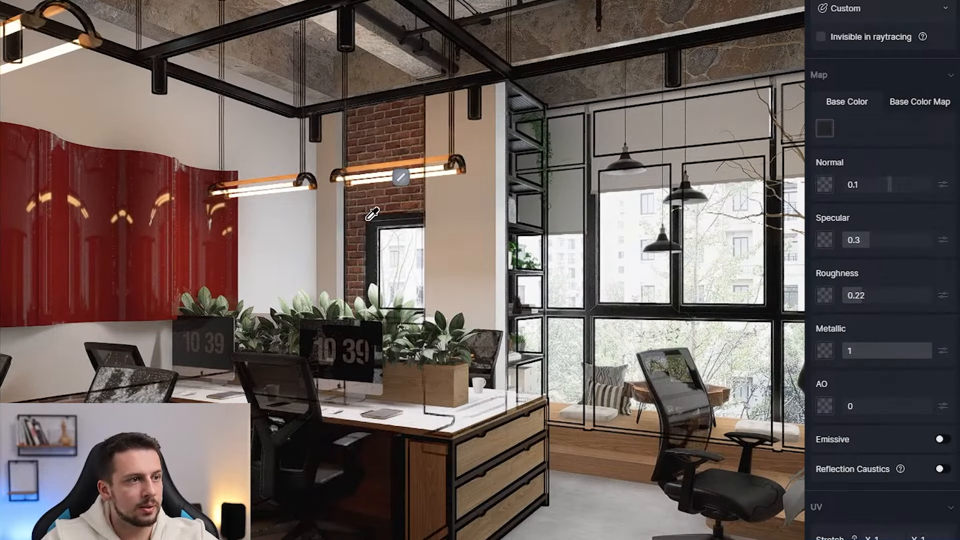
Set the hanging lamps' wooden body material to metallic 1 and roughness 0.35
click(394, 169)
drag(843, 352, 919, 352)
mouse_move(879, 294)
mouse_down()
mouse_move(860, 296)
mouse_move(875, 300)
mouse_up()
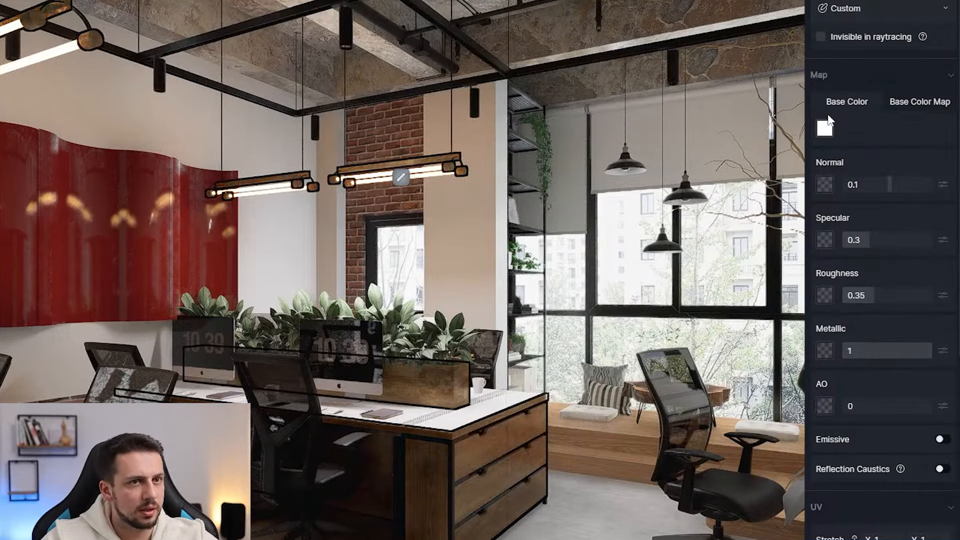
click(904, 100)
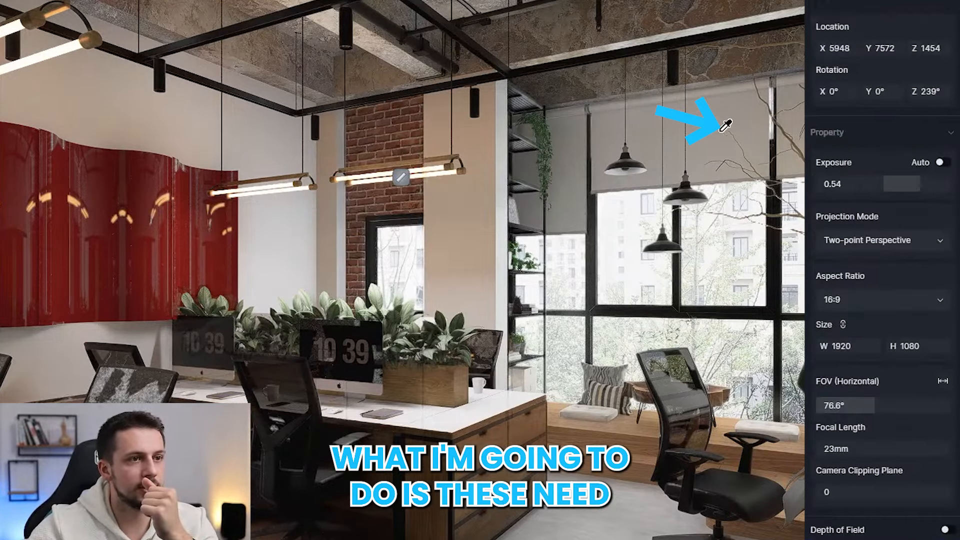
Make the window roller blinds translucent using the Foliage material template, trying Subsurface scattering as an alternative
click(867, 11)
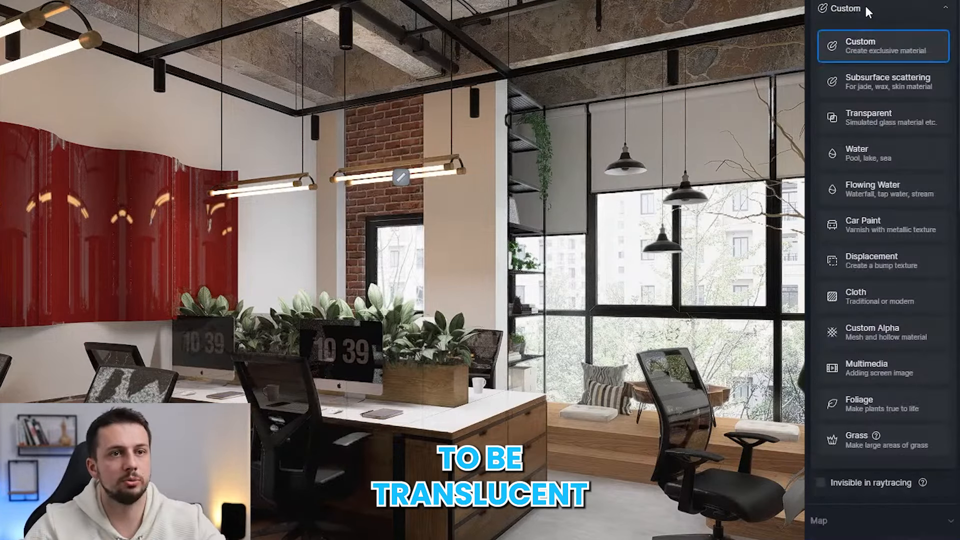
click(880, 412)
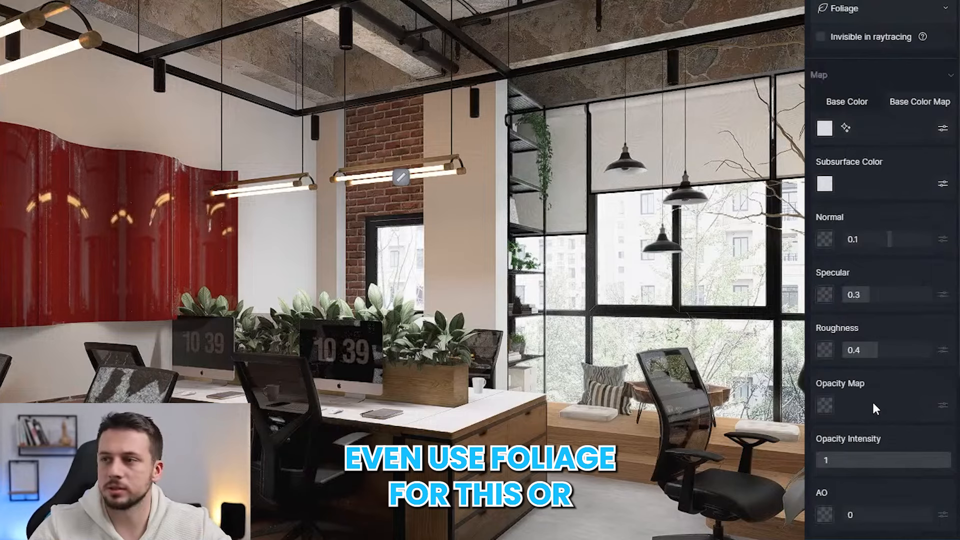
click(822, 9)
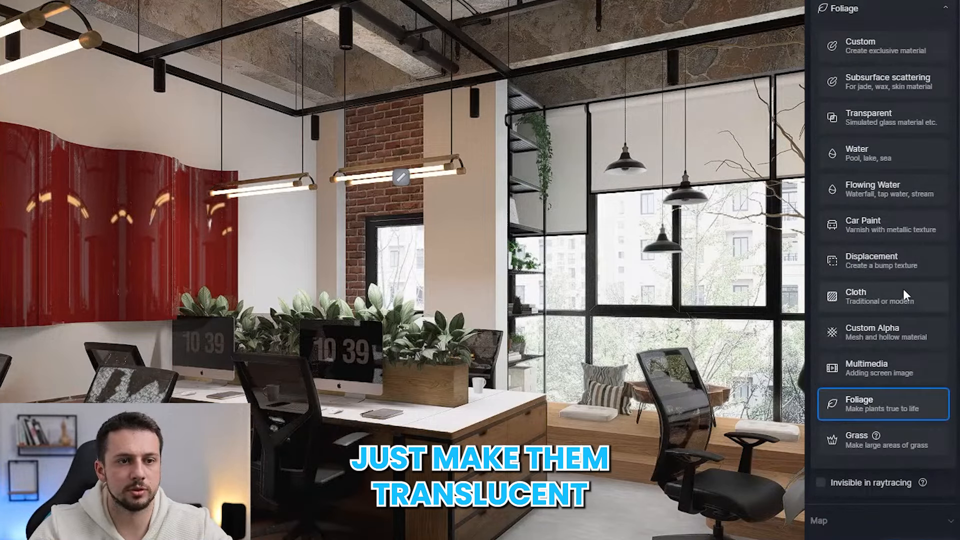
click(887, 81)
click(890, 18)
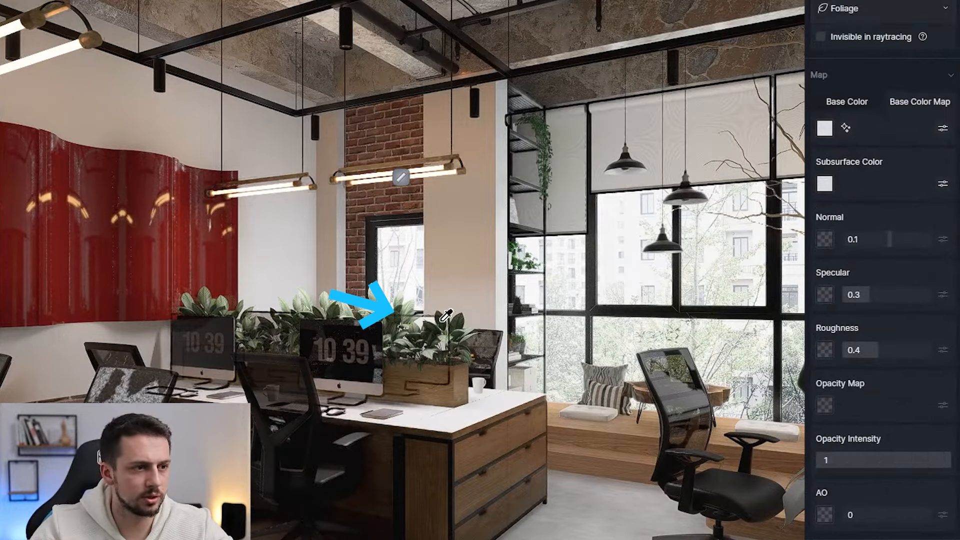
Change the material template of the desk planter leaves to Foliage
click(447, 341)
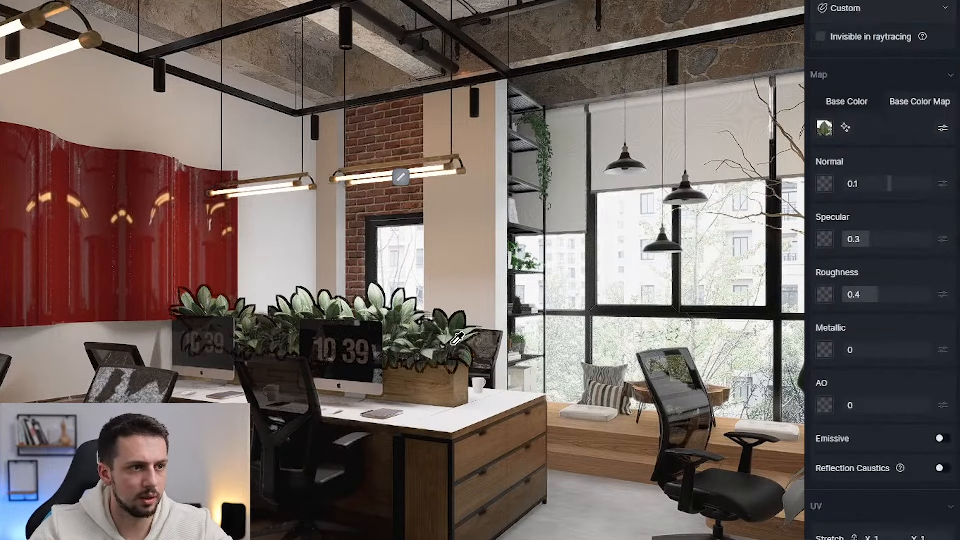
click(822, 9)
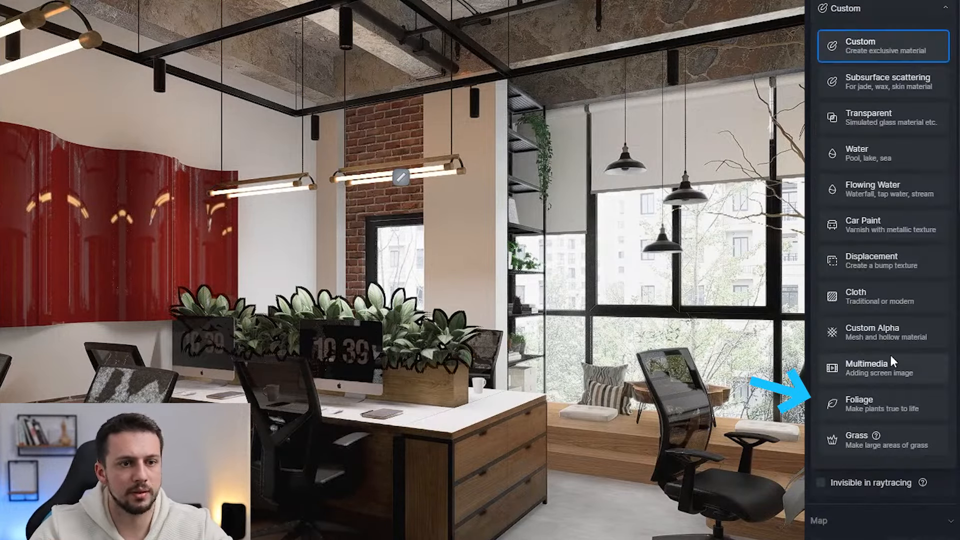
click(883, 414)
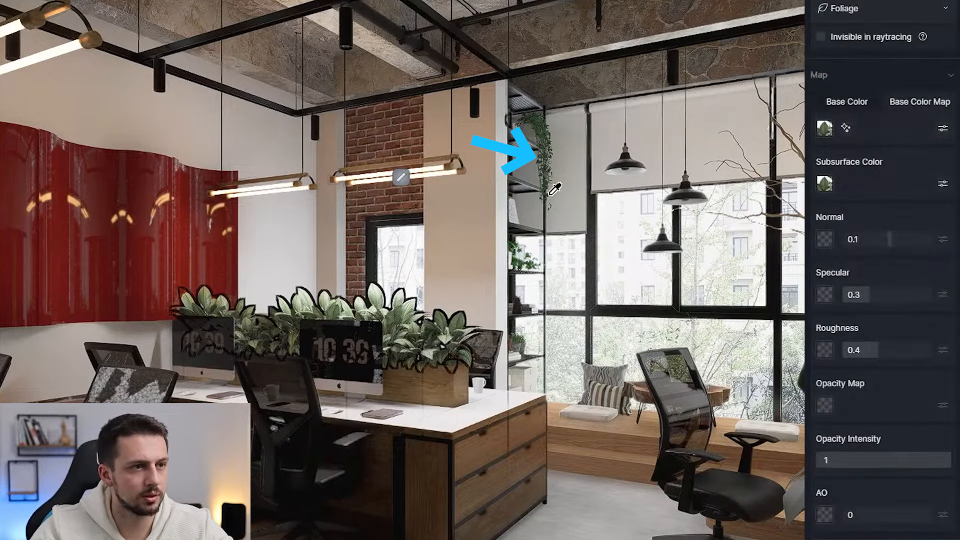
Change the material template of the hanging shelf plants' leaves to Foliage
click(552, 176)
click(893, 6)
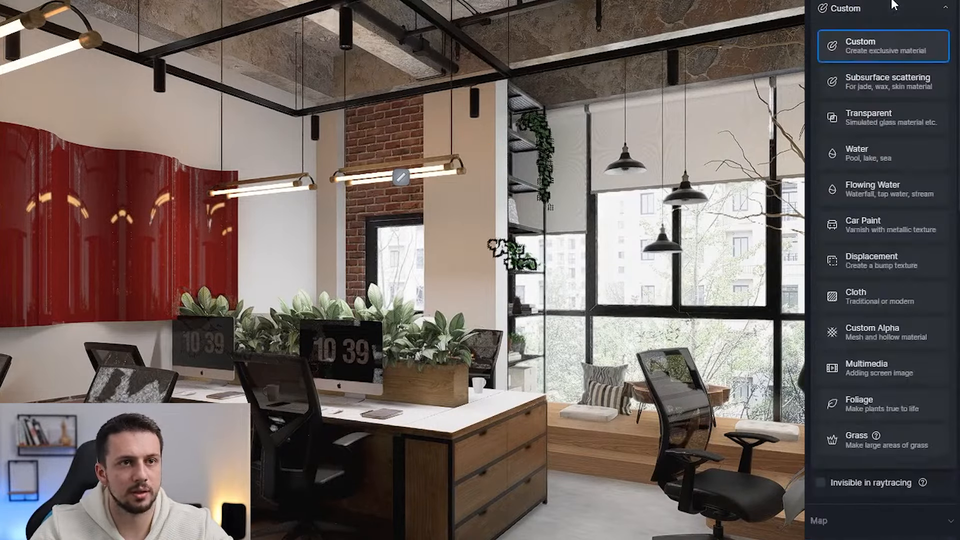
click(872, 400)
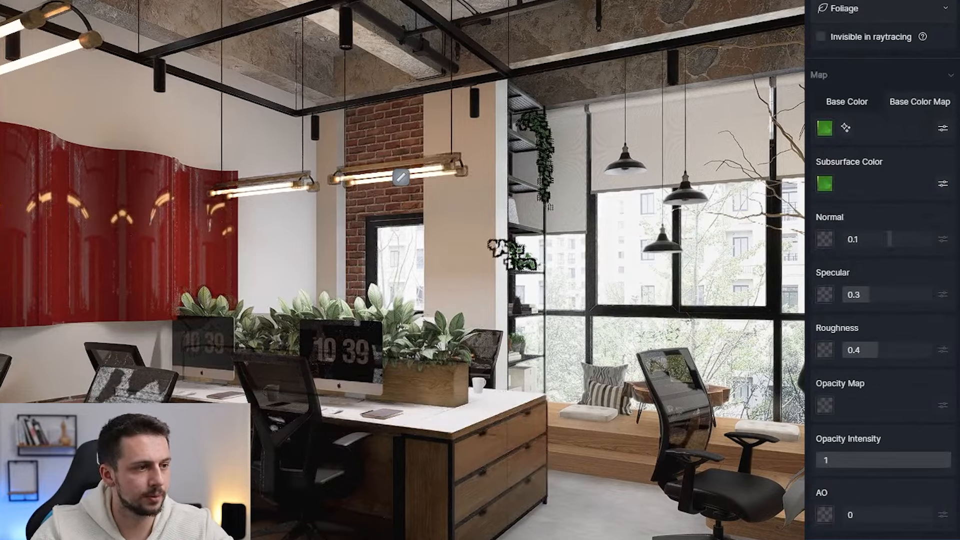
Change the red brick wall's material template to Displacement and raise its height to 1
click(442, 128)
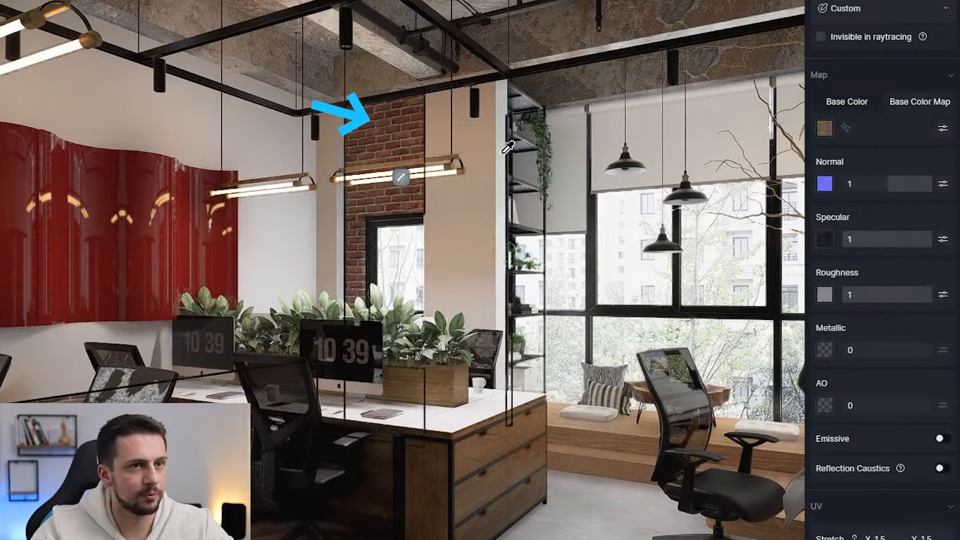
click(844, 8)
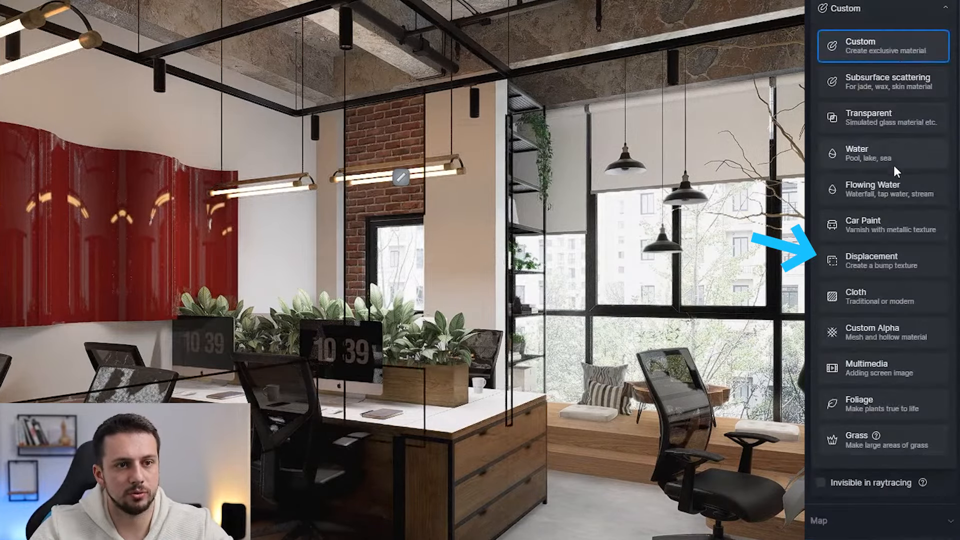
click(893, 258)
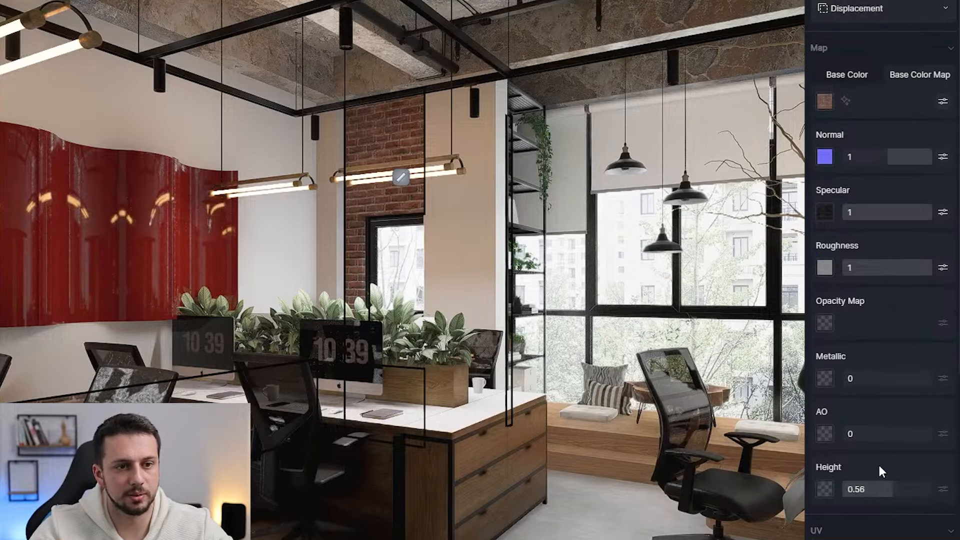
drag(891, 493, 932, 489)
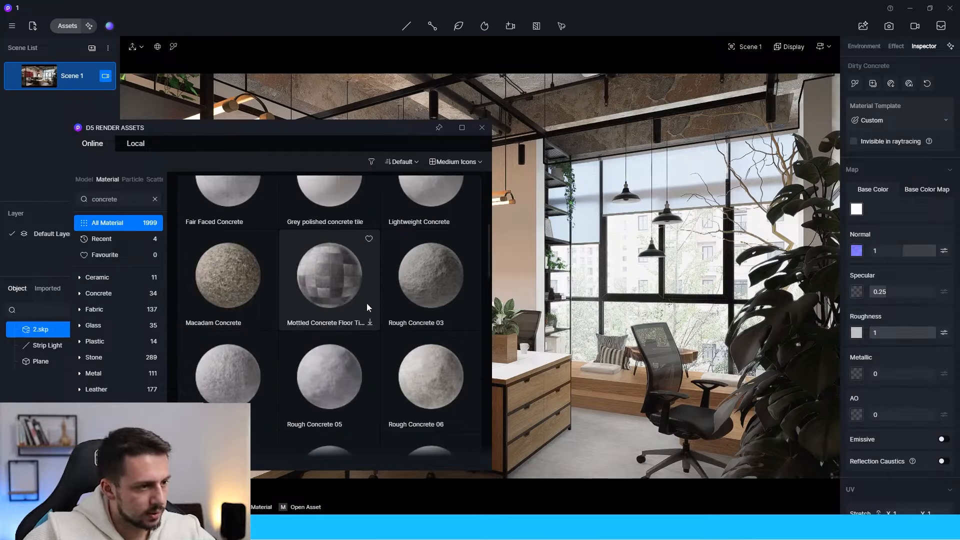
Browse the online concrete materials and apply Concrete wall panels 03 to the ceiling
scroll(367, 303, down, 1)
scroll(401, 370, down, 6)
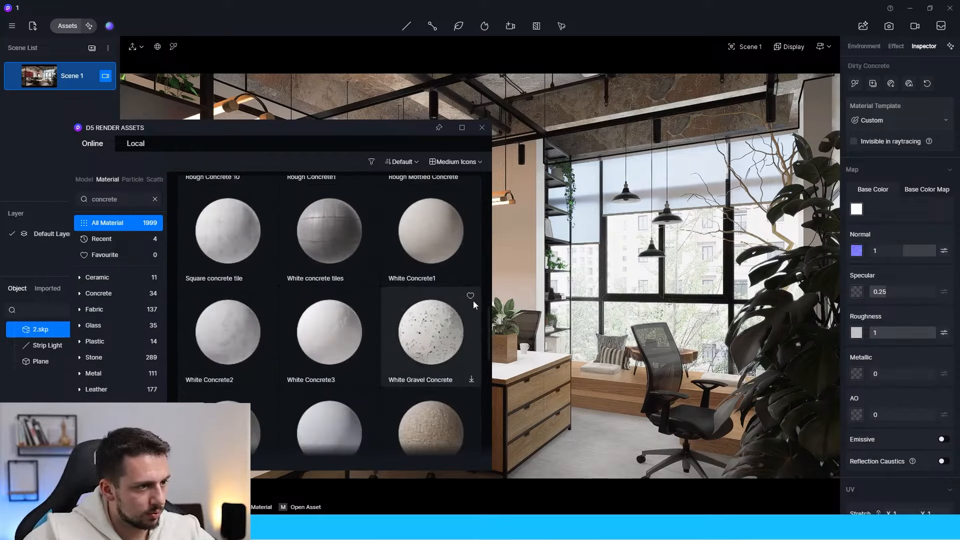
scroll(477, 308, down, 6)
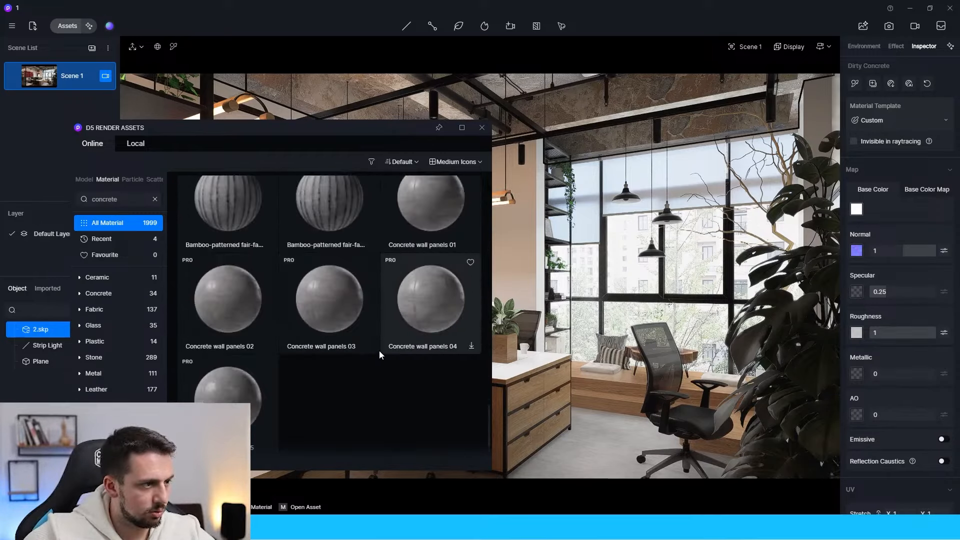
click(370, 347)
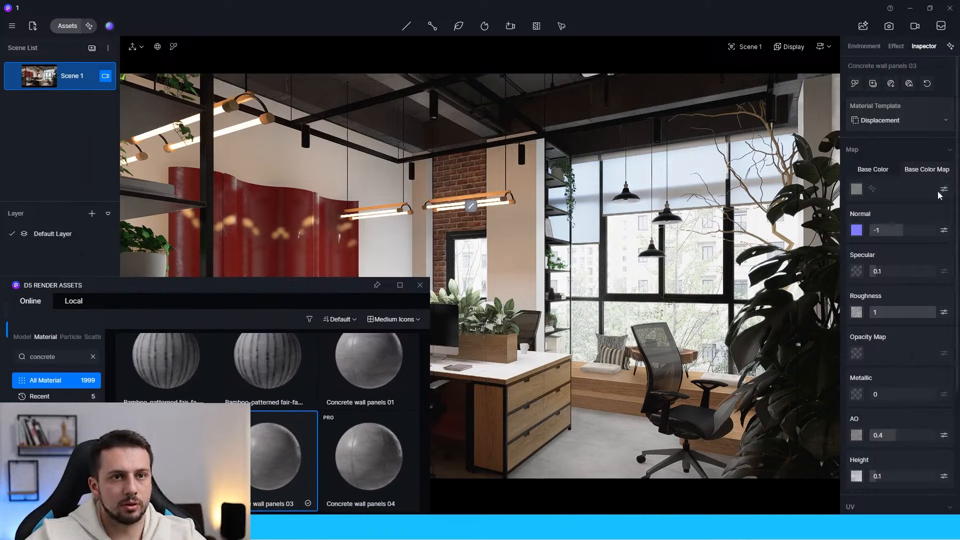
click(872, 169)
click(856, 189)
drag(860, 231, 841, 226)
drag(804, 154, 806, 159)
click(918, 74)
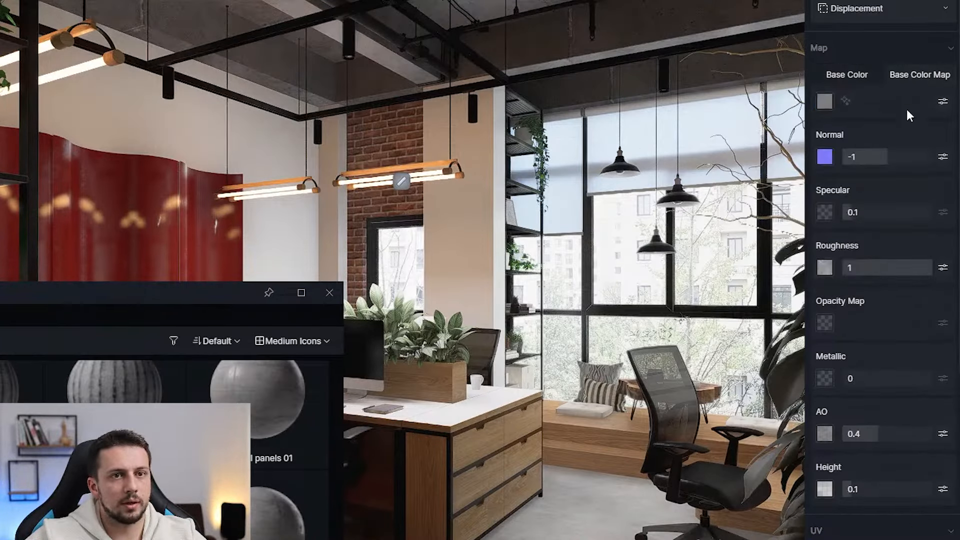
Adjust the ceiling concrete's color map to saturation -39 and brightness 11, with normal 0.82 and UV stretch 0.52
click(943, 102)
mouse_move(873, 232)
mouse_down()
mouse_move(847, 232)
mouse_move(873, 251)
mouse_up()
scroll(849, 210, down, 4)
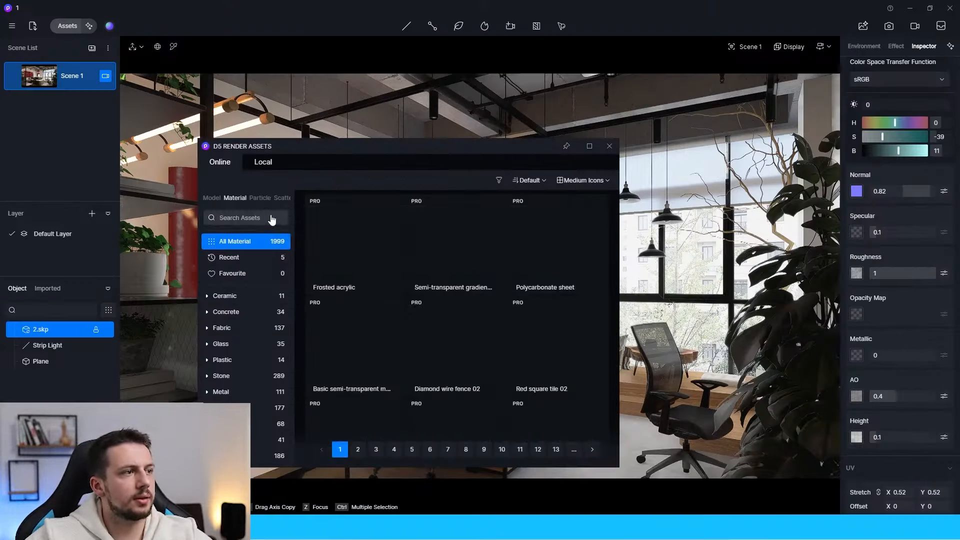
Search the material library for paint and apply Rice white irregular wall paint to the wall
click(265, 218)
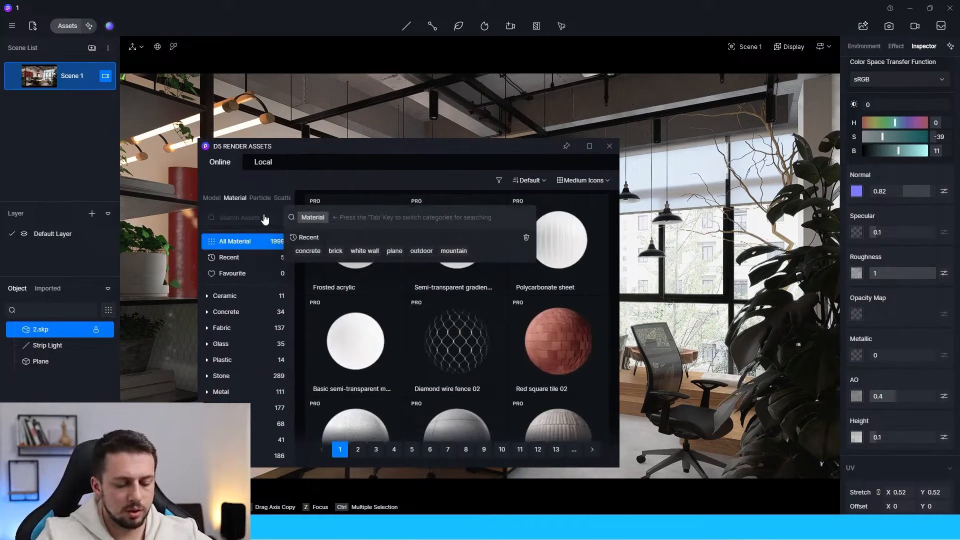
text(paint)
key(Return)
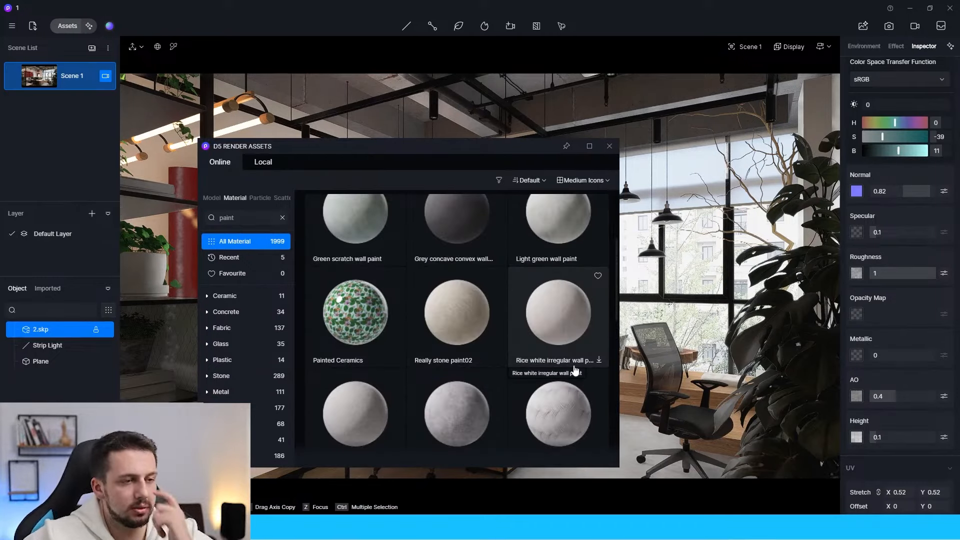
click(575, 344)
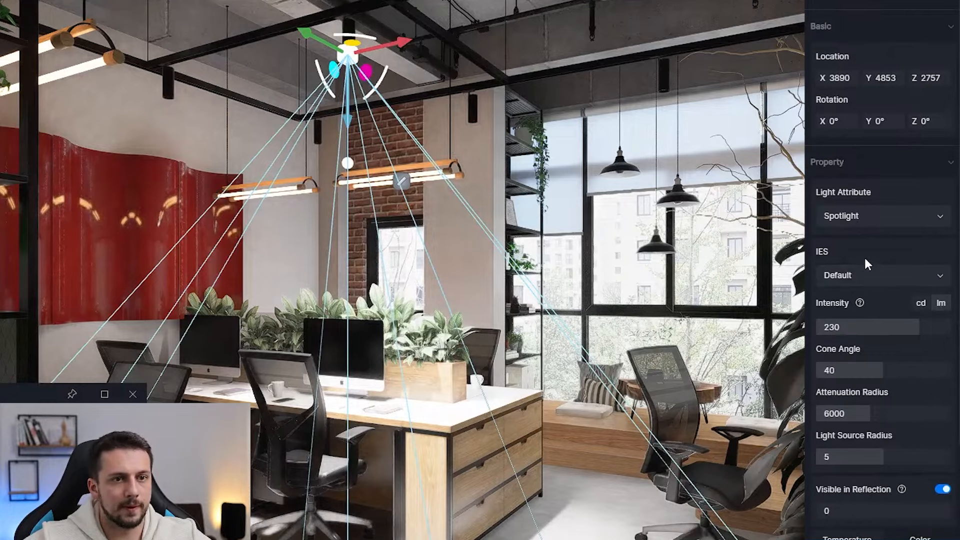
Set the track lamp spotlight's IES profile to IES 03 and lower its intensity to 2
click(869, 275)
click(883, 380)
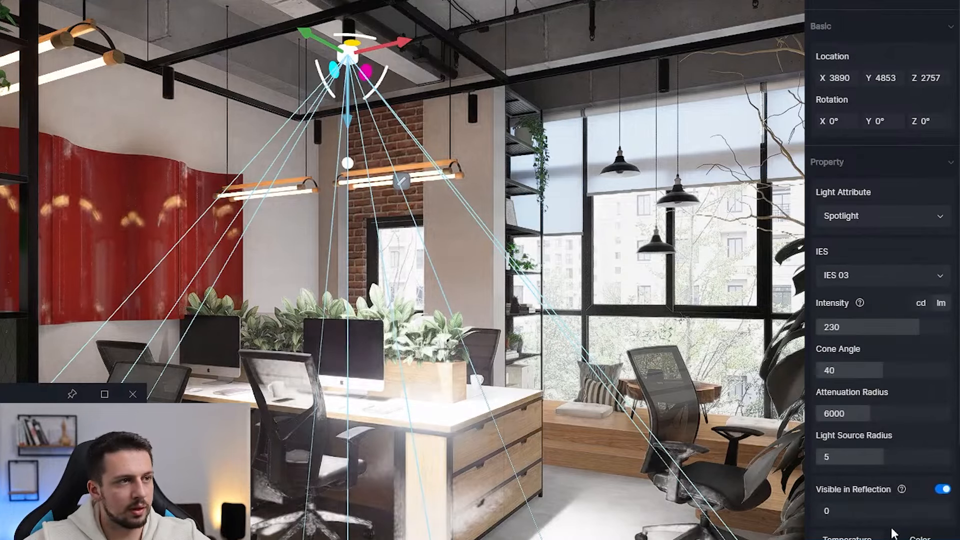
drag(900, 327, 820, 333)
scroll(883, 369, down, 2)
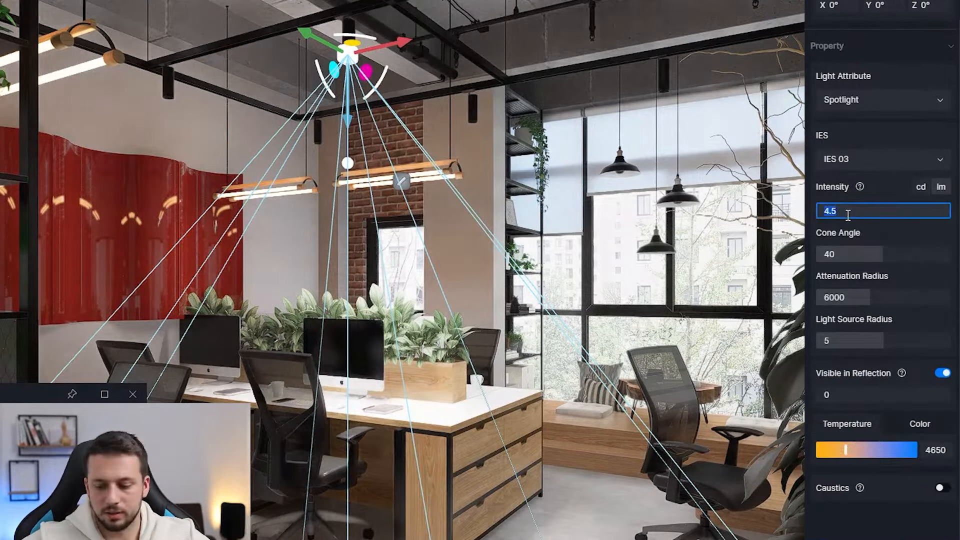
Copy the spotlight to the other three track lamps, and select all four spotlights together for an intensity adjustment
drag(385, 56, 203, 111)
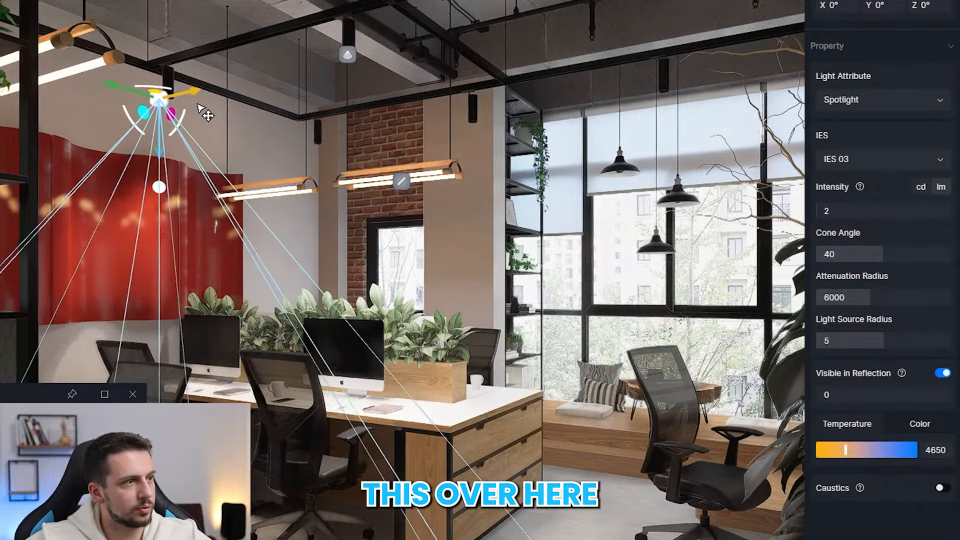
click(349, 55)
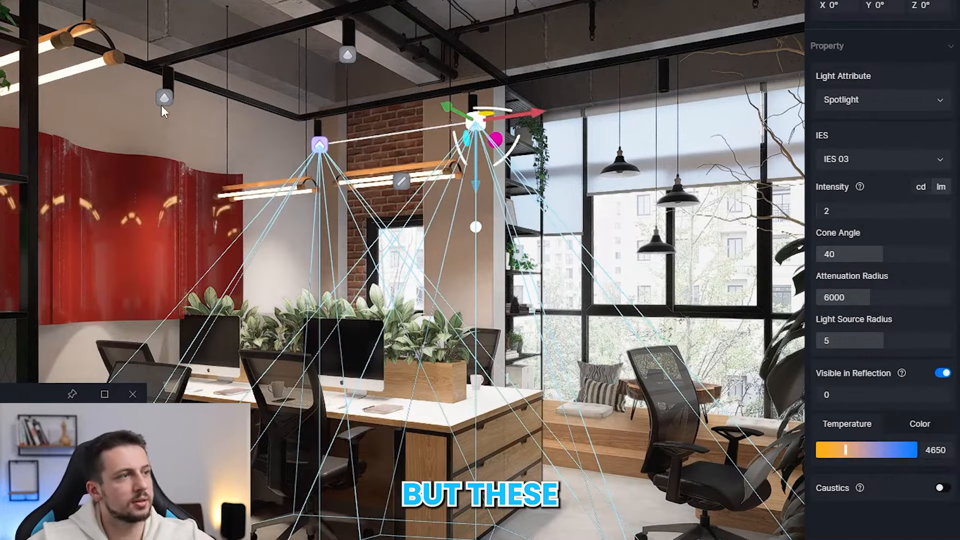
ctrl+click(164, 98)
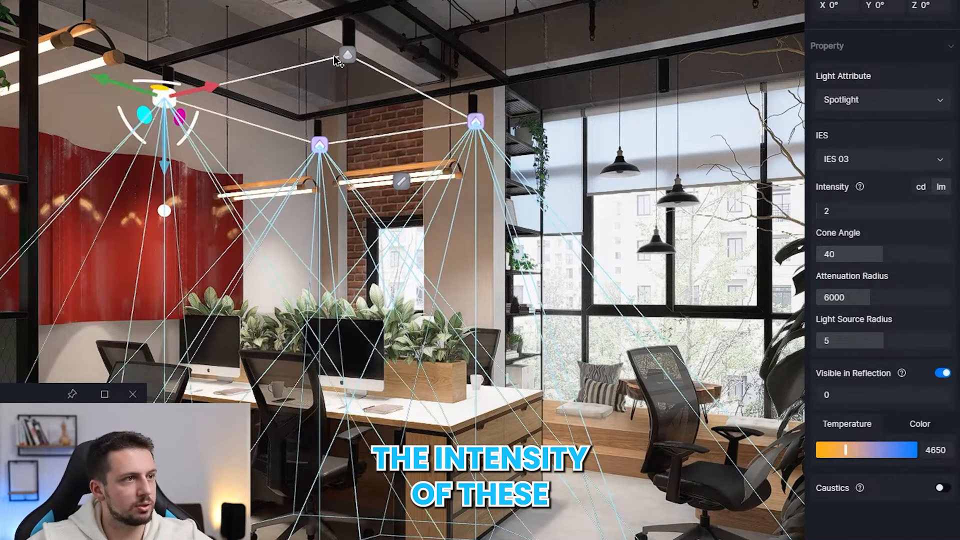
ctrl+click(348, 54)
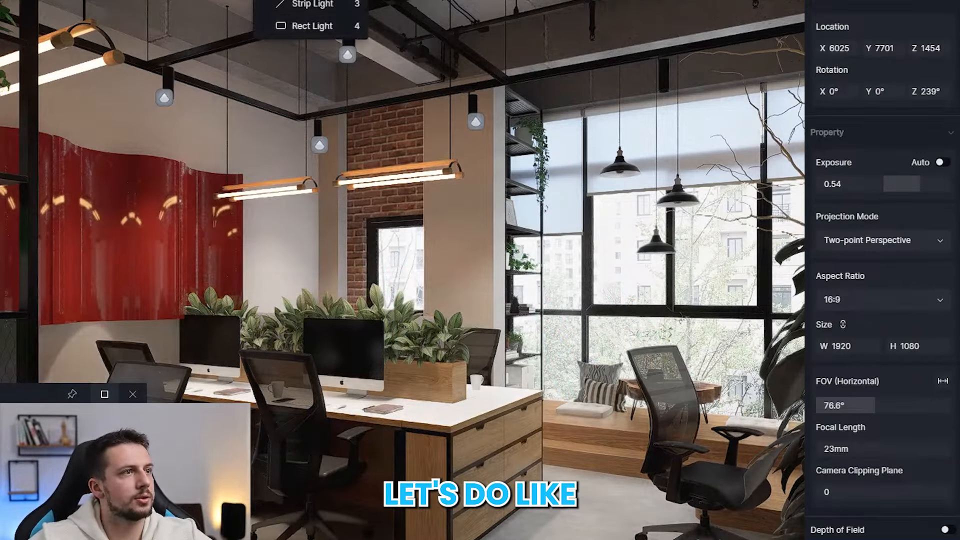
Place a point light in the black pendant lamp by the window, with intensity 0.8 and color temperature 3600
click(617, 180)
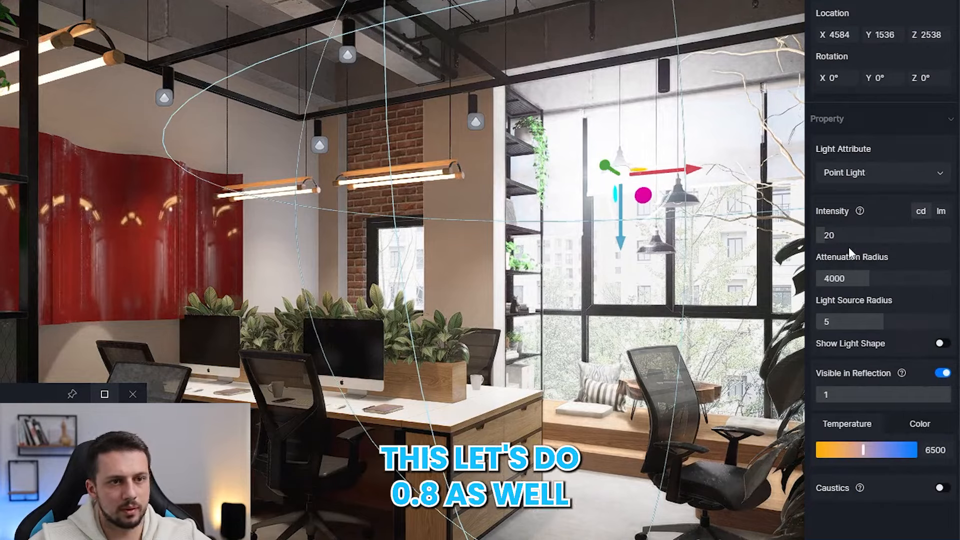
click(846, 235)
text(0.8)
key(Return)
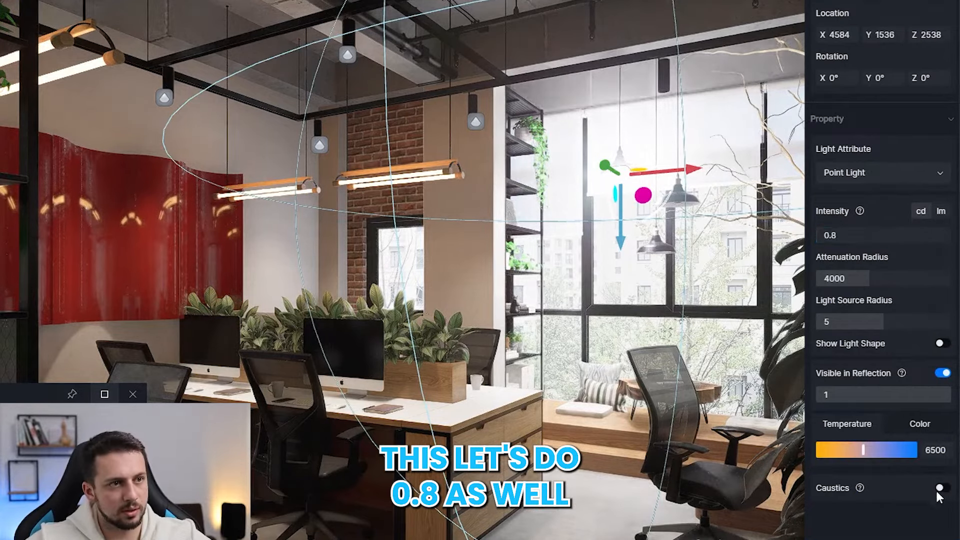
drag(862, 449, 844, 449)
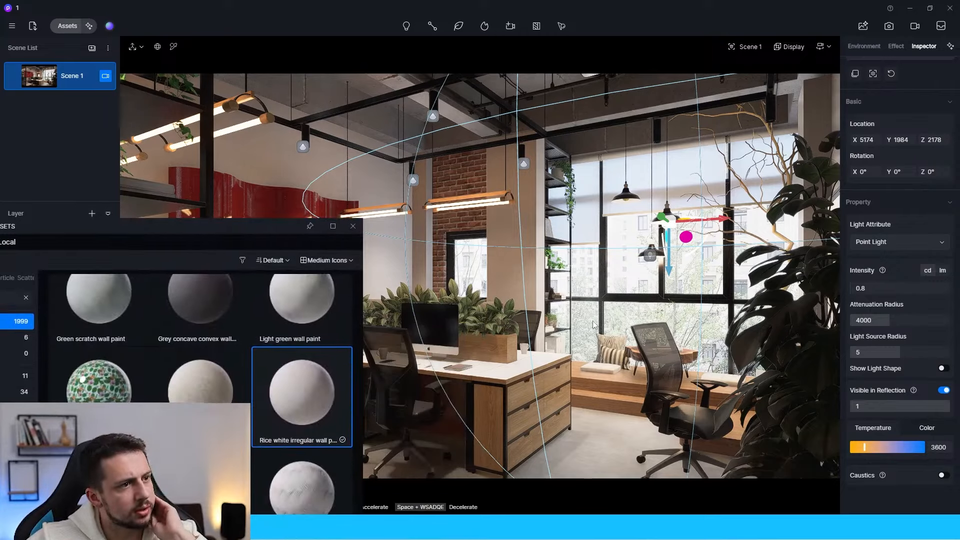
Move the asset library out of the way and sample the red brick wall's material to examine its displacement settings
click(611, 326)
drag(264, 229, 212, 302)
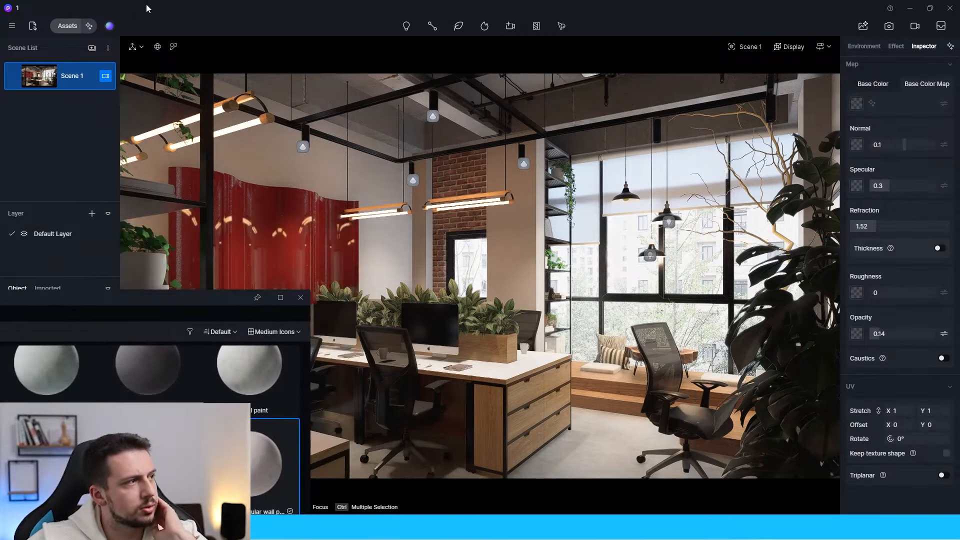
click(174, 46)
click(467, 170)
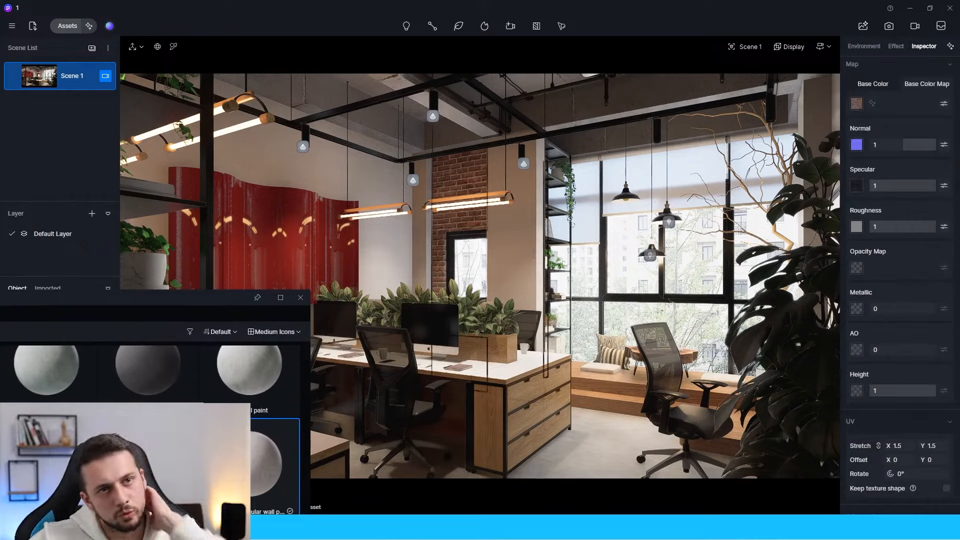
scroll(879, 214, up, 2)
click(908, 83)
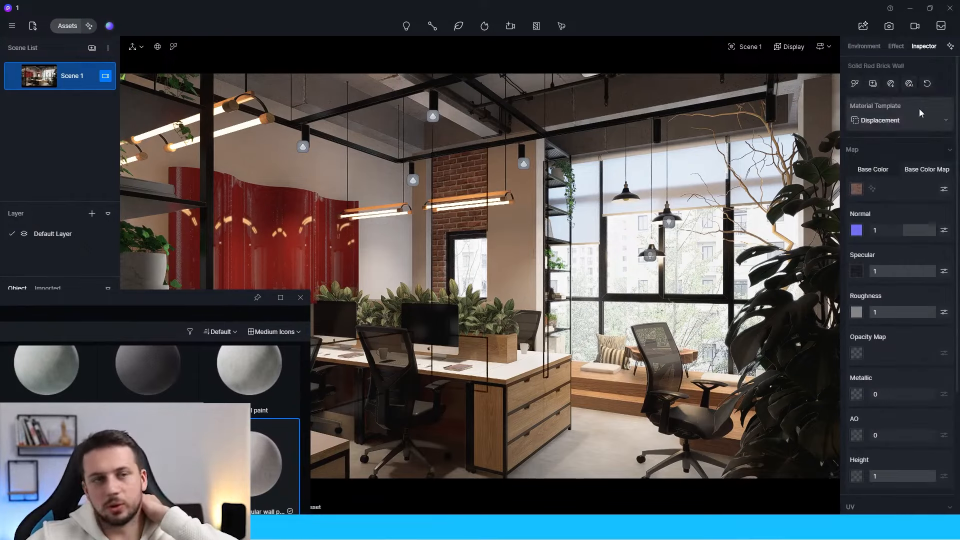
drag(221, 315, 479, 535)
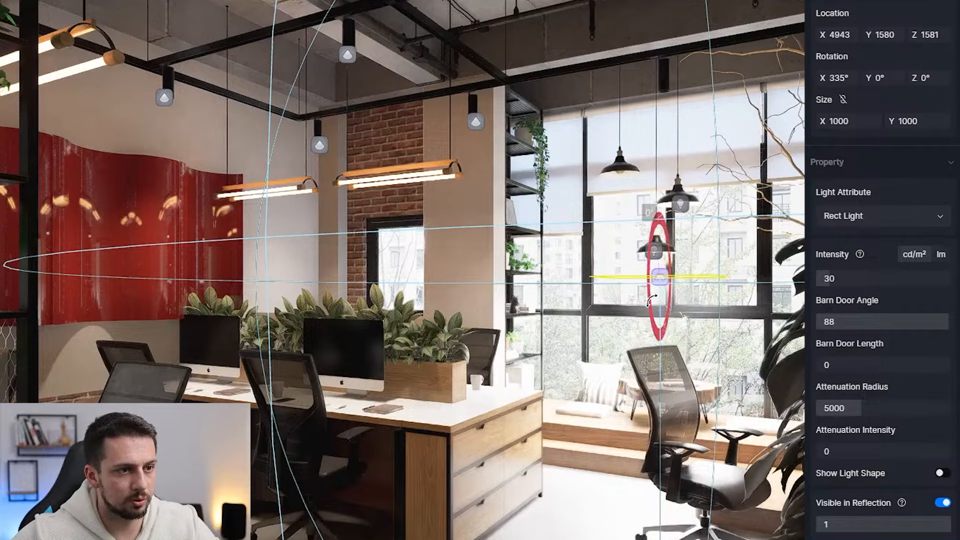
Rotate the rectangular light to X 270°, size it 10000 by 7141 with attenuation radius 15000, and position it outside the windows
drag(650, 292, 682, 279)
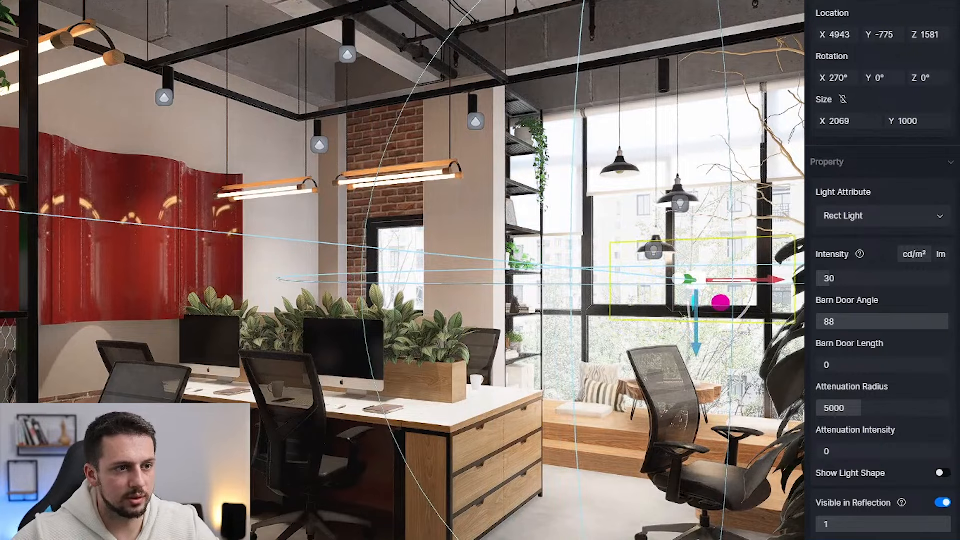
drag(839, 121, 869, 121)
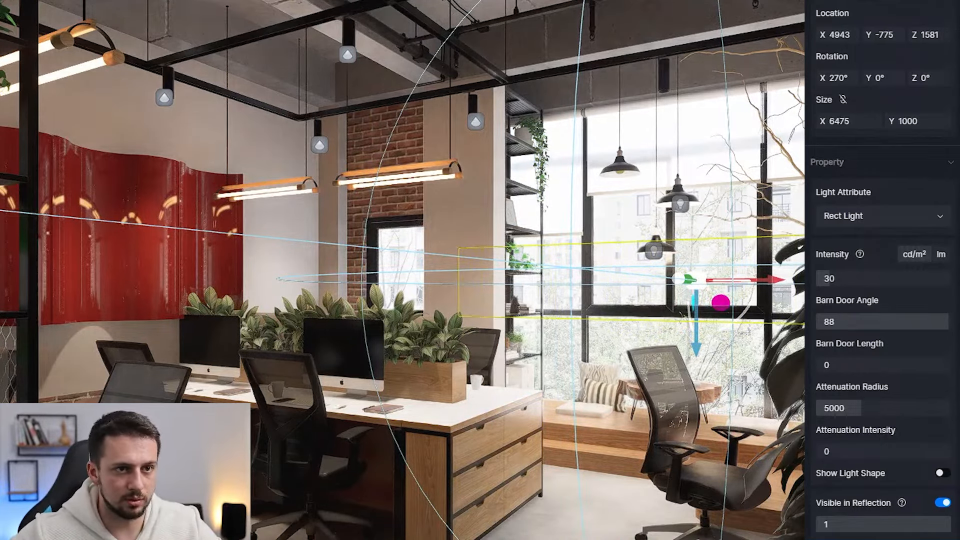
drag(907, 120, 949, 120)
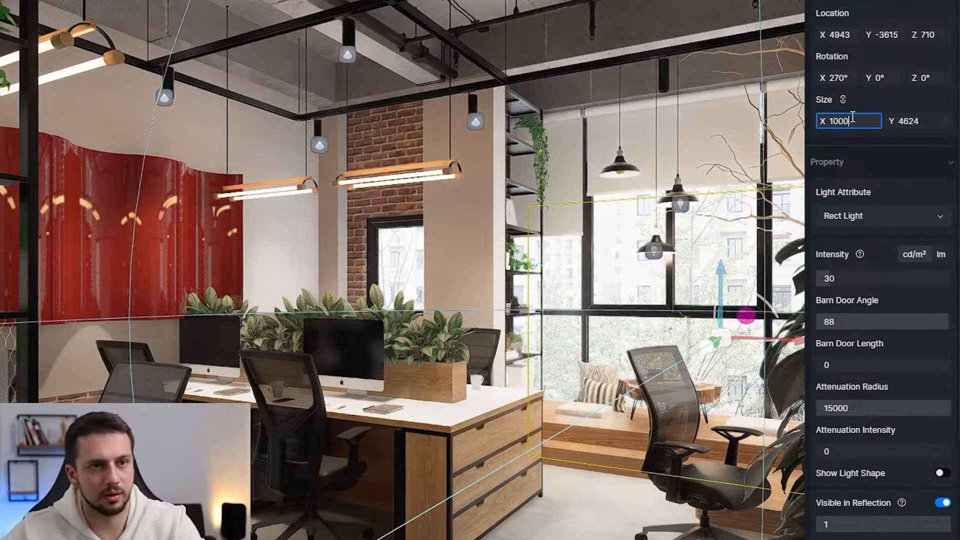
drag(712, 345, 559, 327)
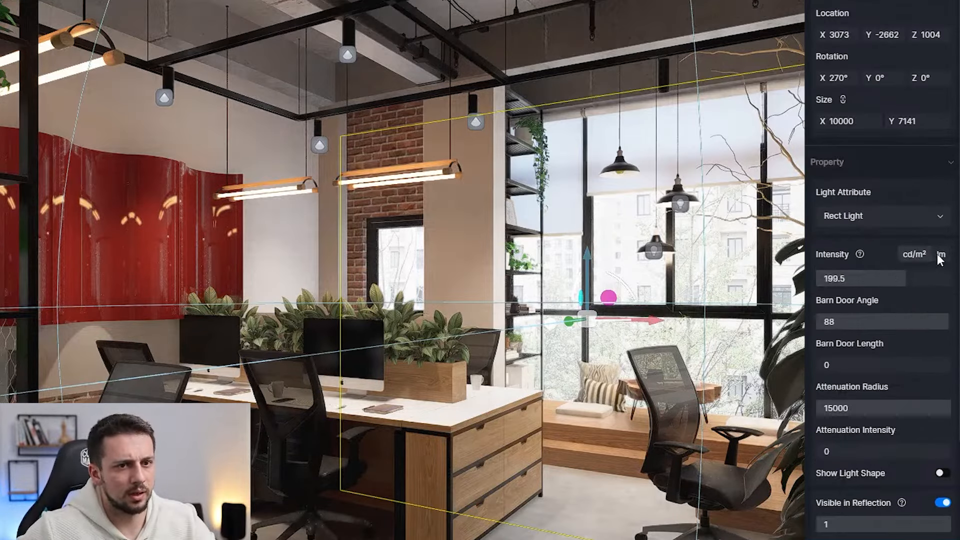
Lower the rectangular window light's intensity to 0.7 cd/m²
click(938, 254)
drag(910, 279, 851, 283)
click(913, 254)
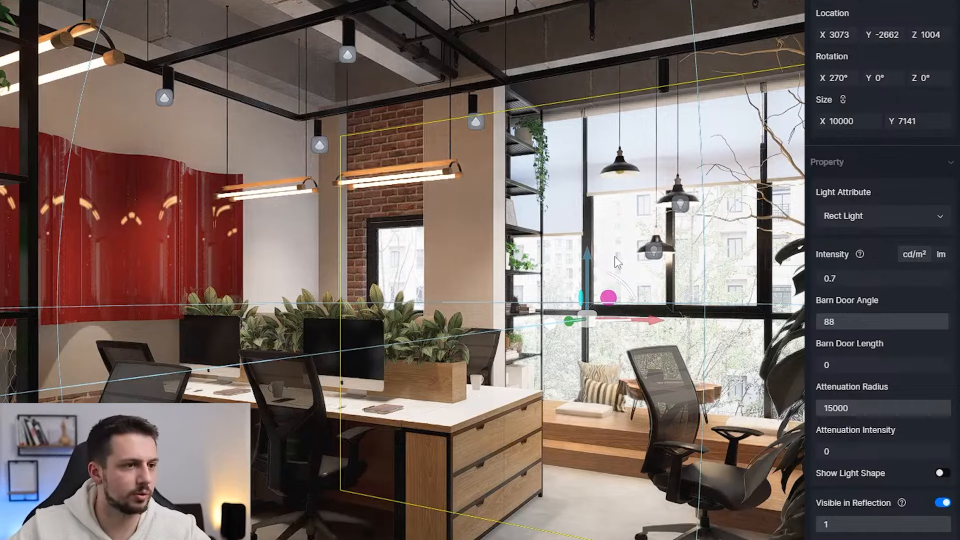
Fly the camera out through the window, select the rectangular light outside and shift it sideways
click(670, 305)
key(w)
mouse_move(609, 314)
right_down()
mouse_move(483, 324)
mouse_move(616, 318)
right_up()
key(d)
key(d)
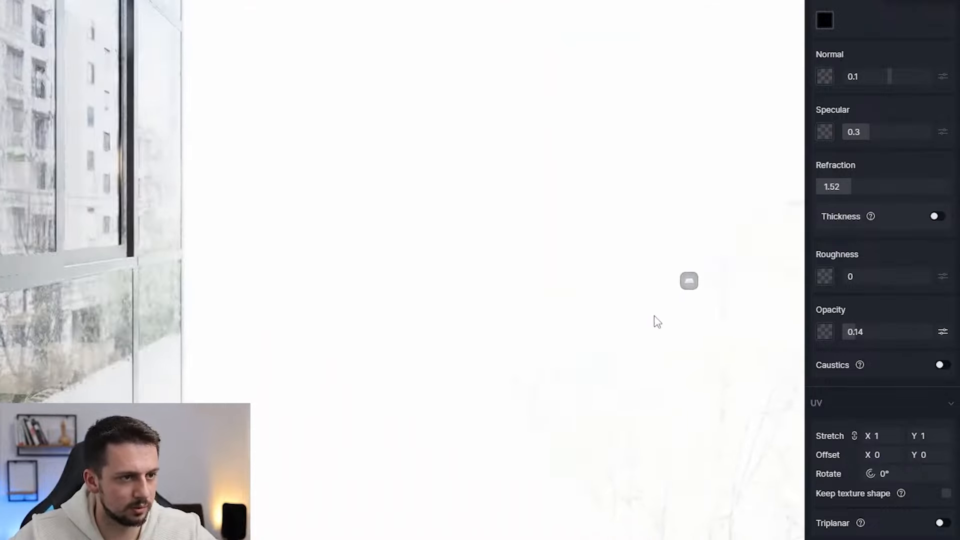
click(698, 280)
drag(637, 283, 104, 280)
scroll(616, 300, down, 5)
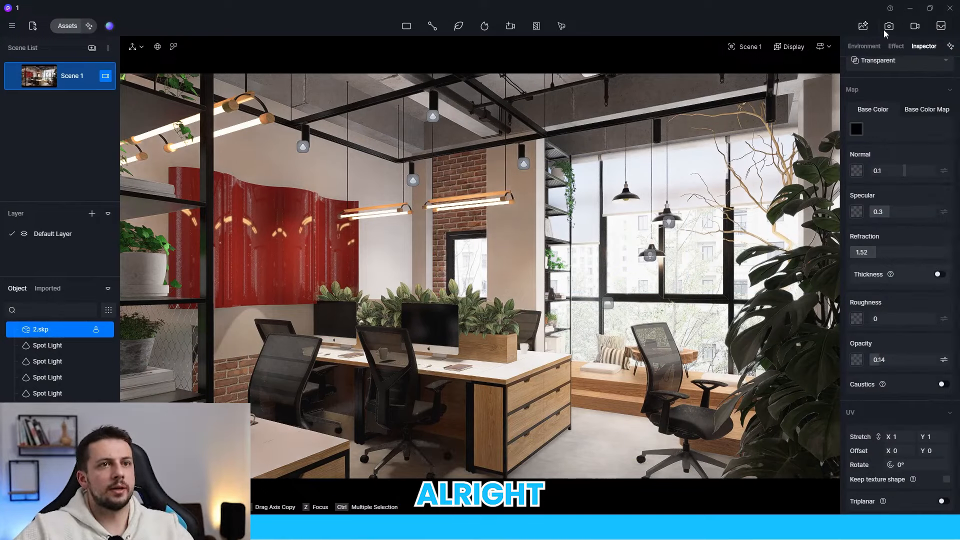
Render Scene 1 as a still image and set the AI Enhancer weight to Strong for it
click(888, 26)
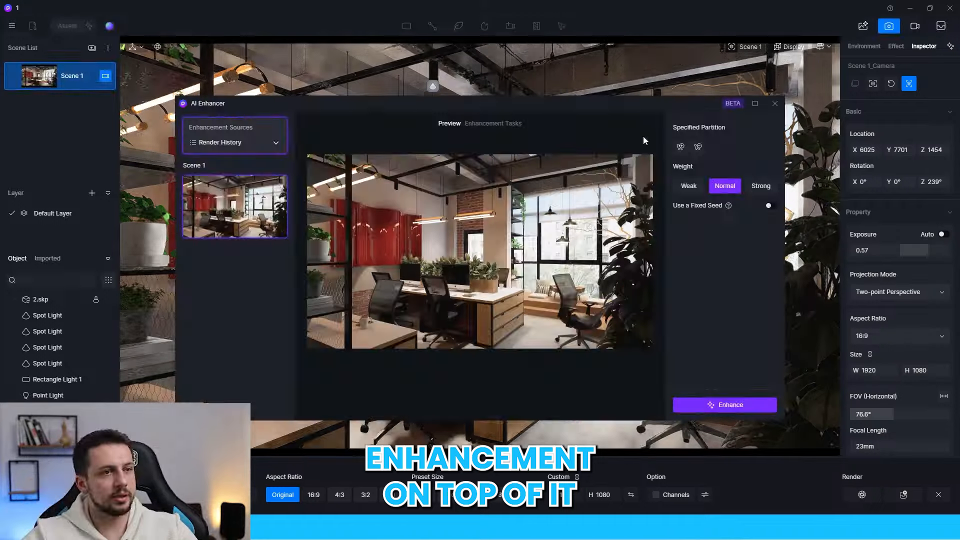
click(760, 186)
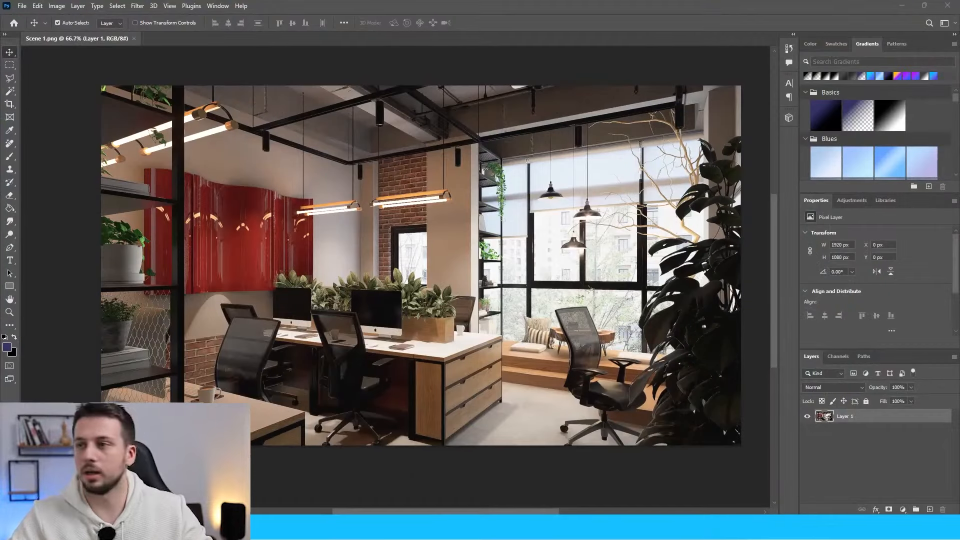
Switch to Photoshop, overlay the AI-enhanced image on the Scene 1 render in Lighten blend mode, and export the composite
drag(420, 310, 461, 300)
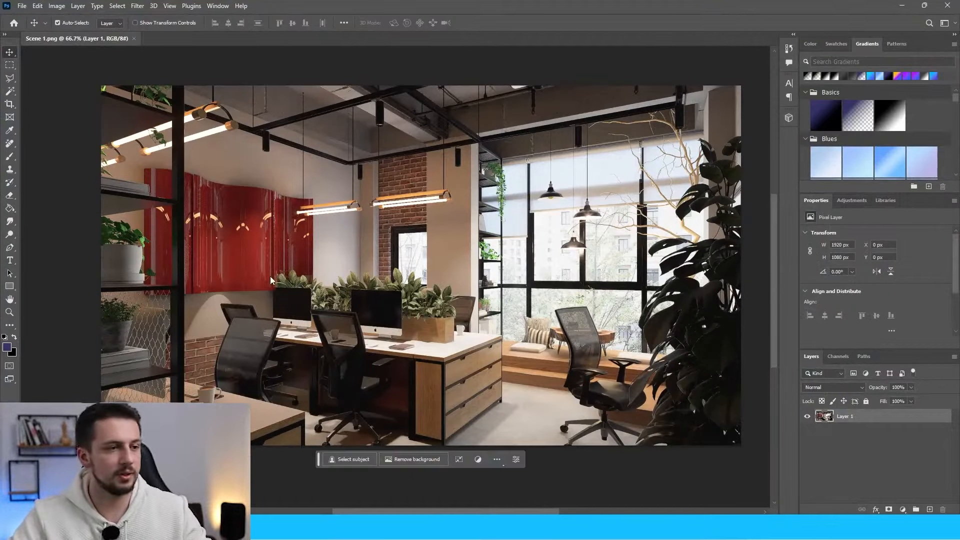
key(Return)
click(832, 387)
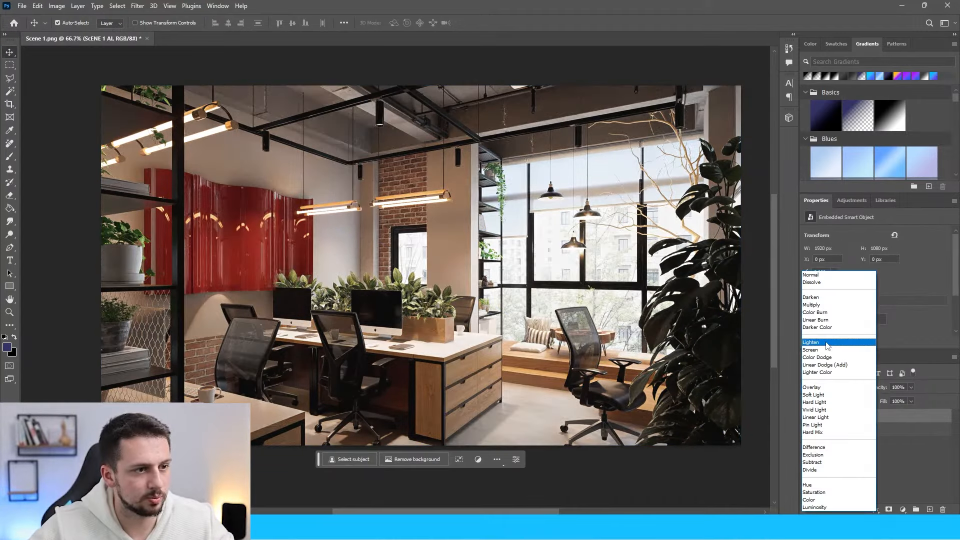
click(826, 344)
drag(576, 330, 576, 332)
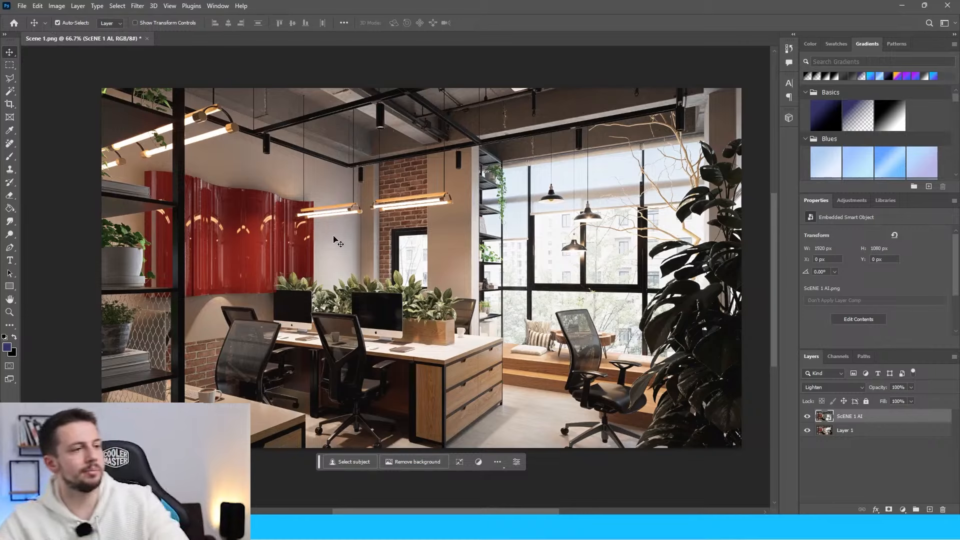
click(22, 6)
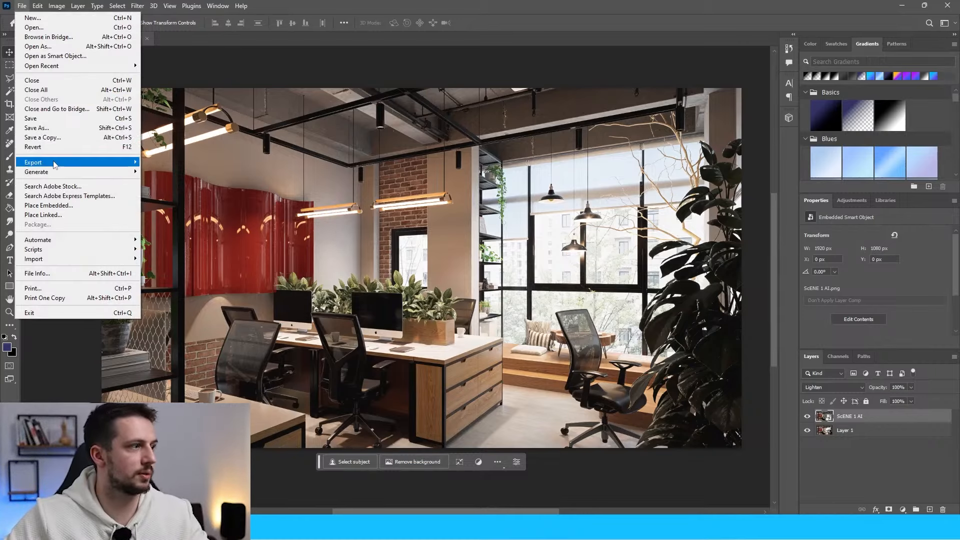
click(225, 187)
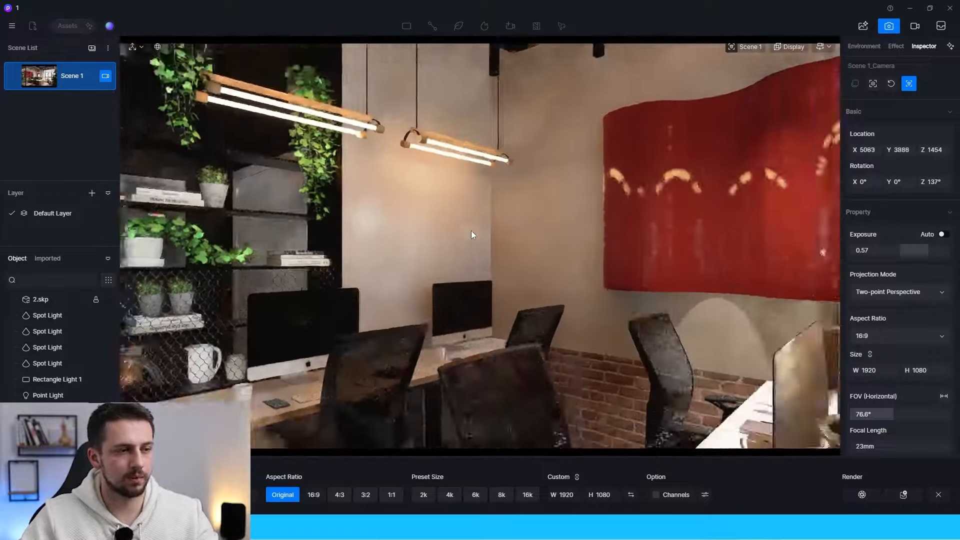
Switch to D5 Render, frame a second view towards the bicycle and dark wall, and save it as a new scene
key(s)
right_drag(471, 230, 442, 228)
key(w)
click(36, 80)
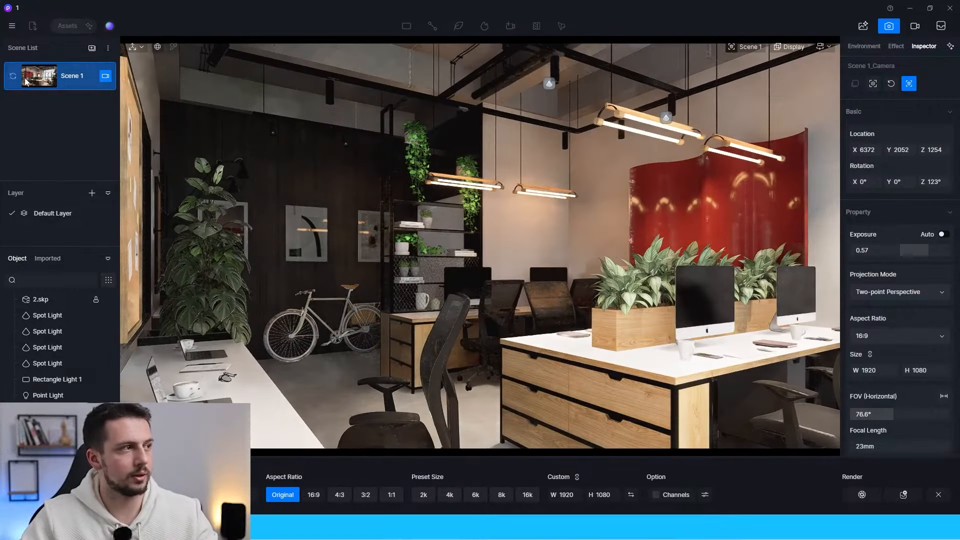
click(91, 48)
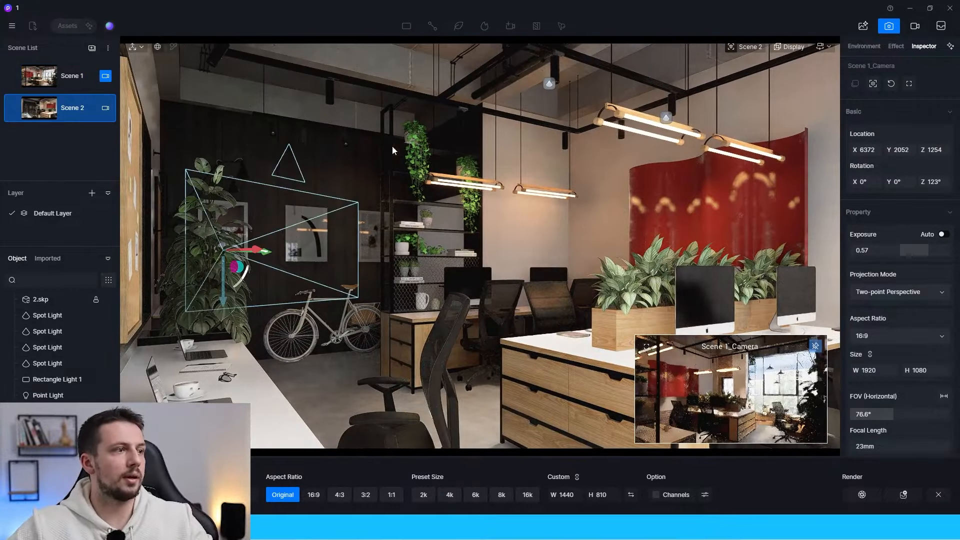
Copy a ceiling spotlight to the track lamps on the dark wall and tilt the copy at the far track lamp to X 33°
click(548, 83)
drag(536, 82, 386, 188)
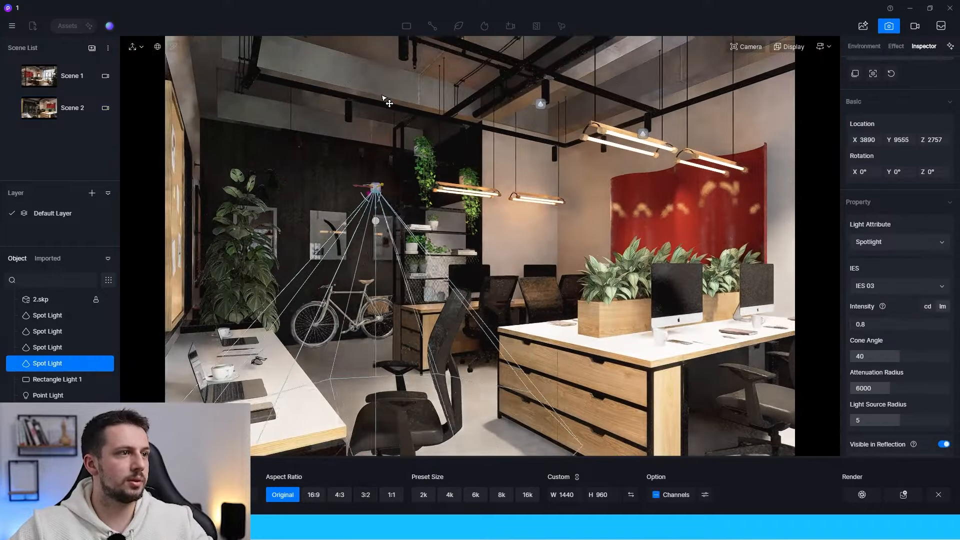
scroll(397, 137, up, 3)
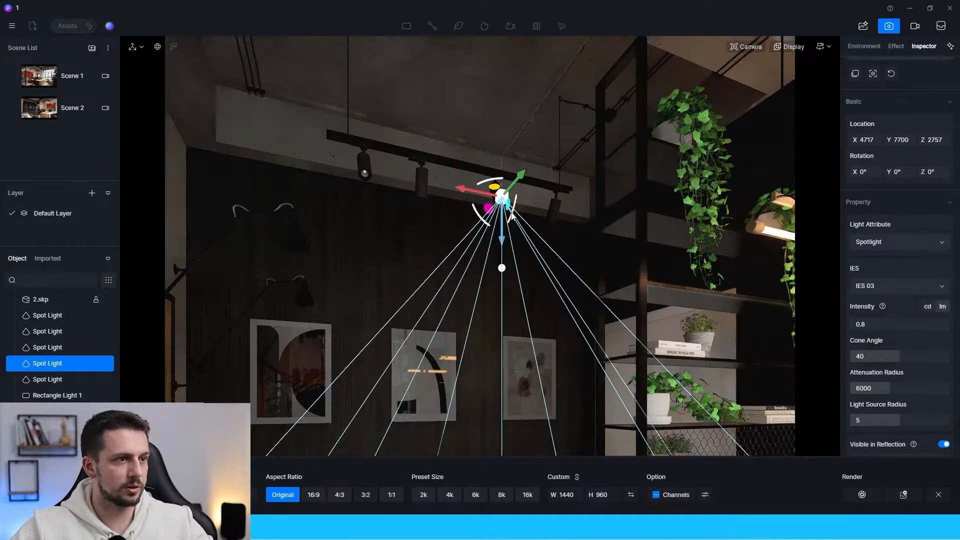
drag(512, 212, 348, 173)
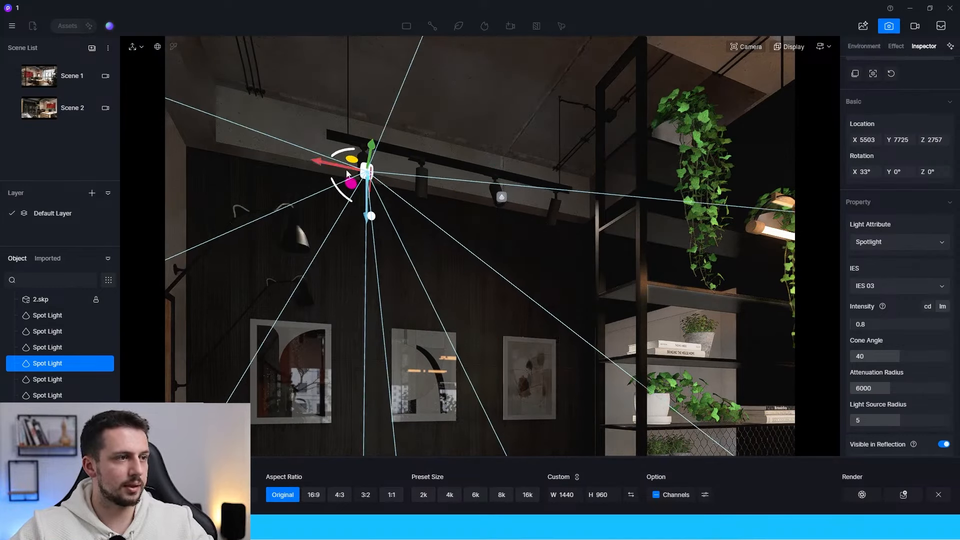
Copy the tilted spotlight along the track and place another copy near the shelf at about X 4279, Y 7816, Z 2710, tilted to X 344°
drag(400, 187, 424, 235)
drag(429, 190, 427, 192)
drag(435, 175, 550, 234)
Copy ceiling spotlights to the remaining cylindrical lamps across the room so that each ceiling lamp has its own light
key(w)
key(q)
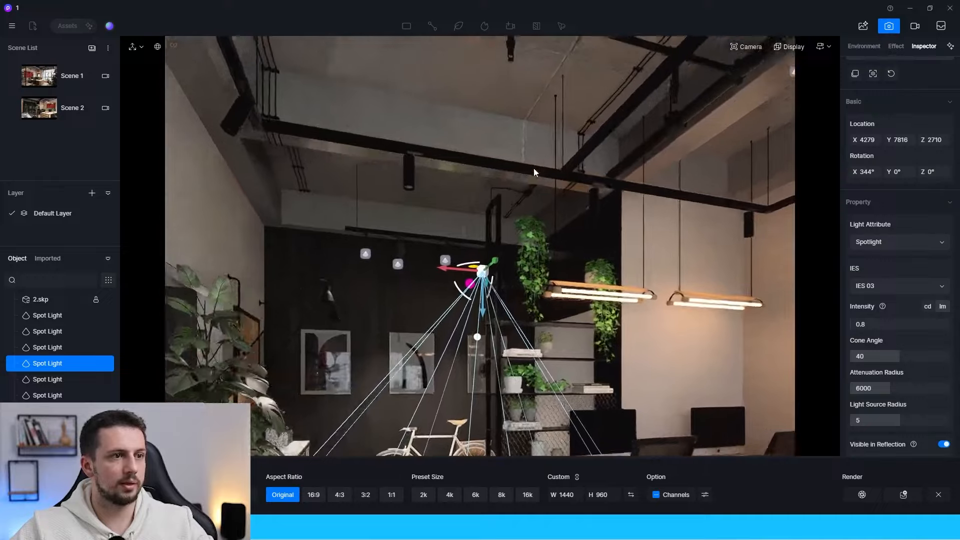
key(a)
key(q)
key(s)
right_drag(490, 239, 517, 218)
key(s)
key(d)
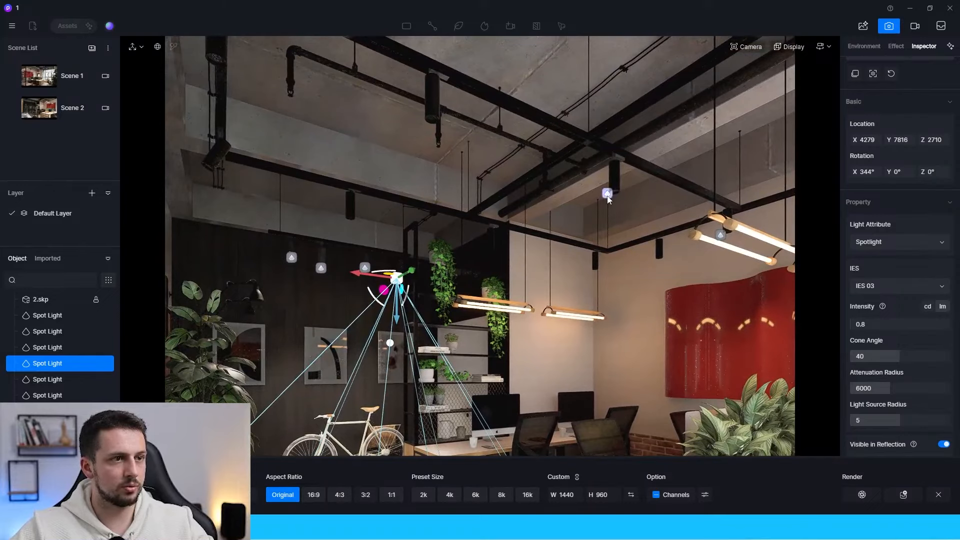
click(607, 194)
drag(582, 185, 155, 50)
click(597, 276)
alt+drag(614, 267, 685, 247)
Try a brighter intensity of 34.5 lm on the two track spotlights above the framed pictures
click(364, 267)
ctrl+click(321, 267)
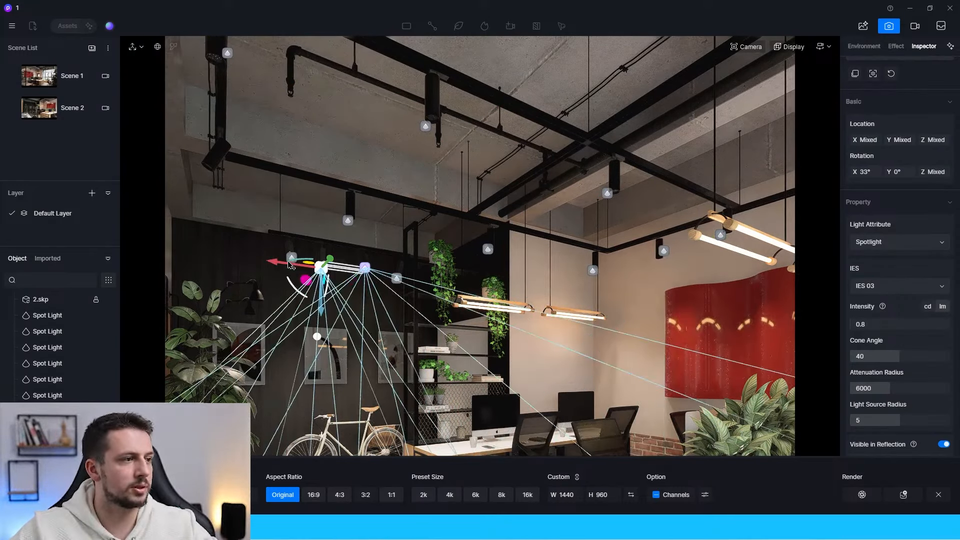
ctrl+click(365, 267)
ctrl+click(365, 267)
click(898, 299)
click(908, 379)
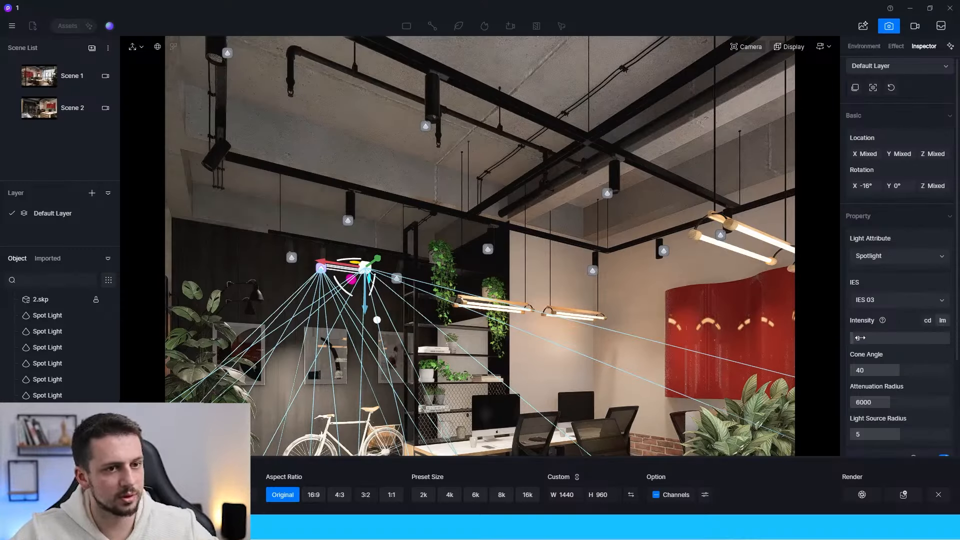
click(860, 338)
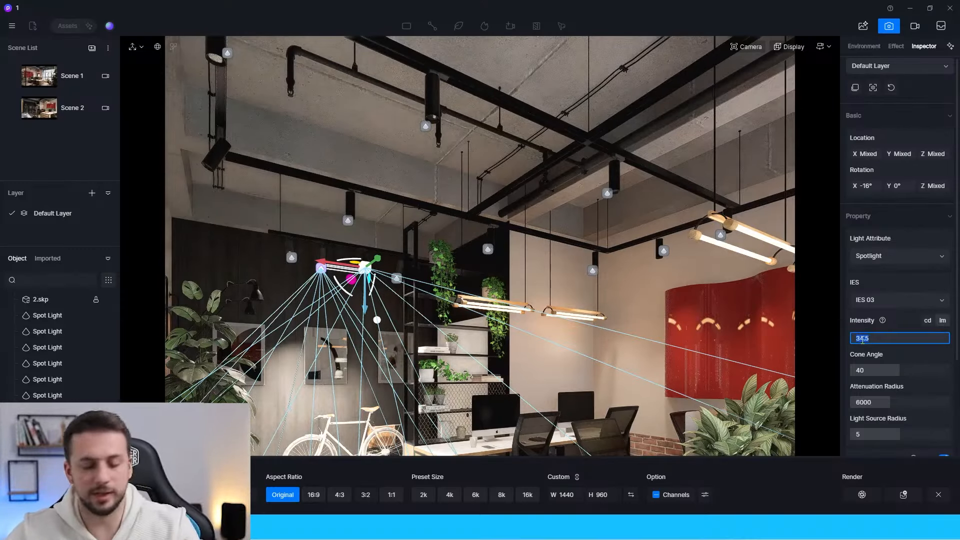
Load Scene 2 and set the bicycle frame material's metallic to 1 and roughness to 0.14
click(73, 107)
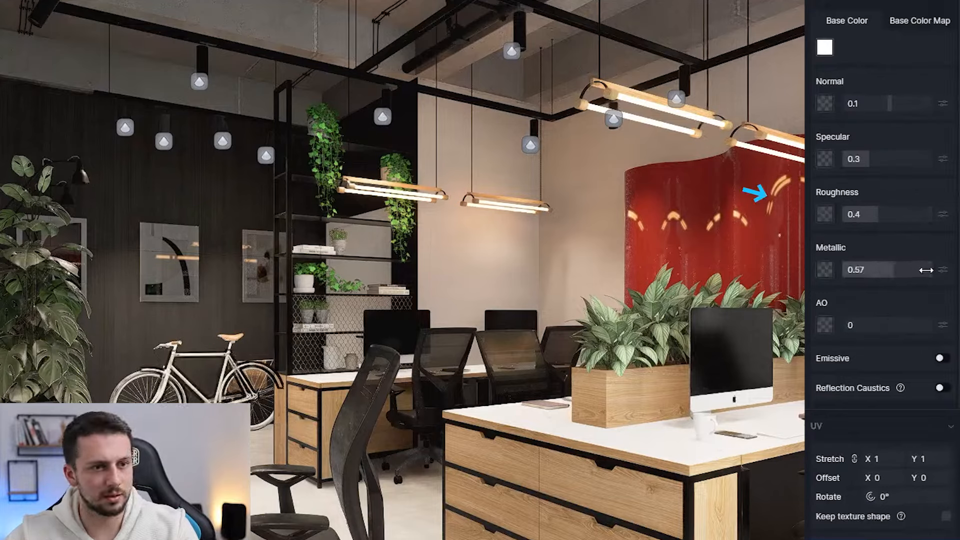
drag(921, 268, 931, 269)
drag(856, 214, 851, 213)
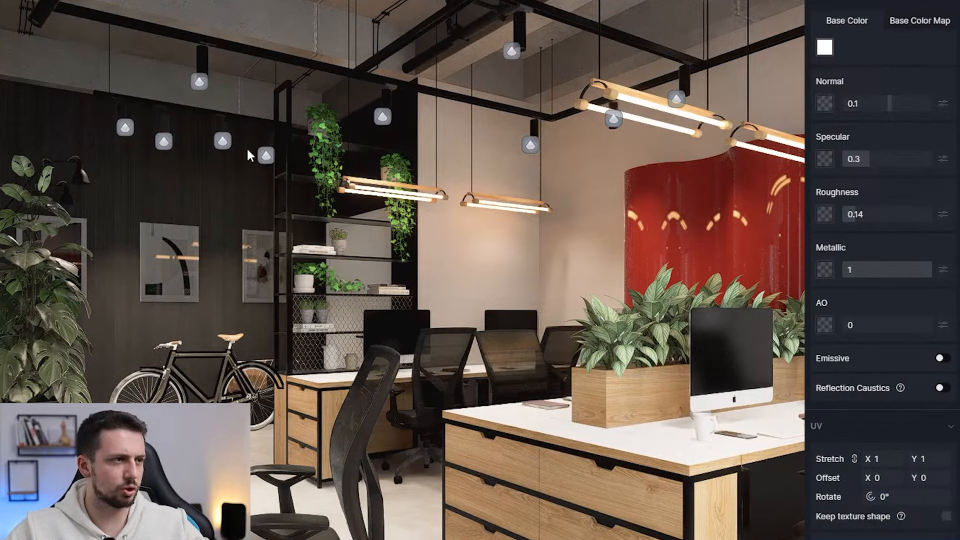
Check the far track spotlight's settings and set the post-processing exposure to about 0.45
click(125, 131)
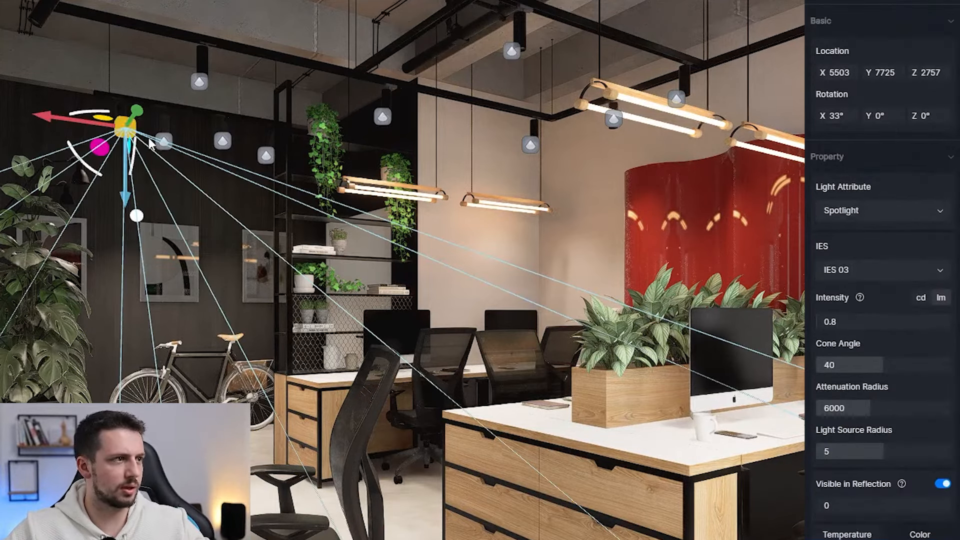
click(565, 214)
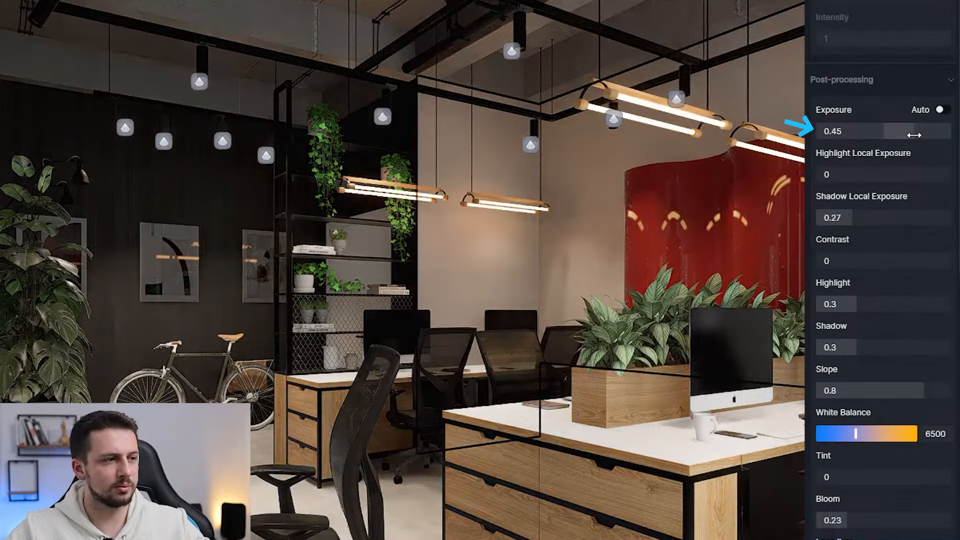
drag(914, 135, 914, 135)
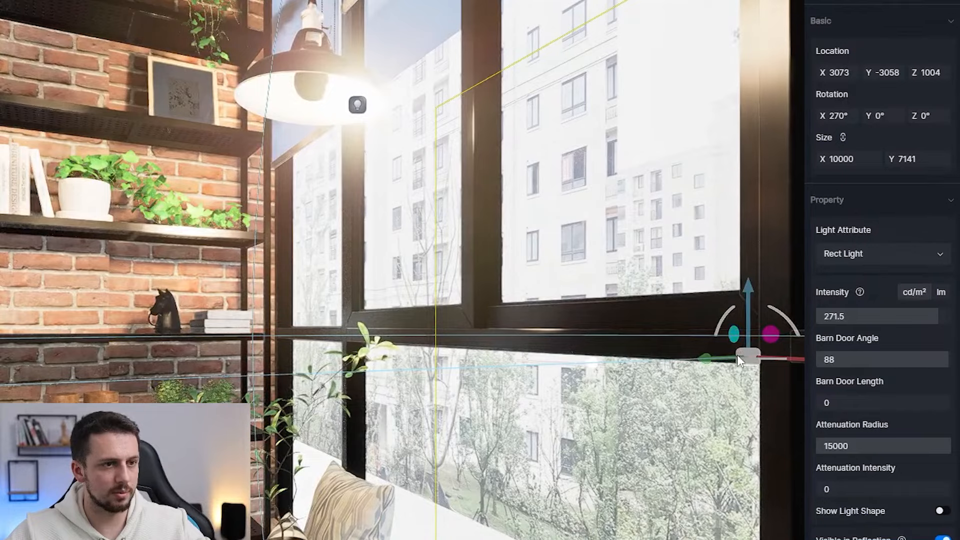
Move the rectangular window light to Y -419 and lower its intensity to 1 cd/m²
drag(717, 361, 493, 338)
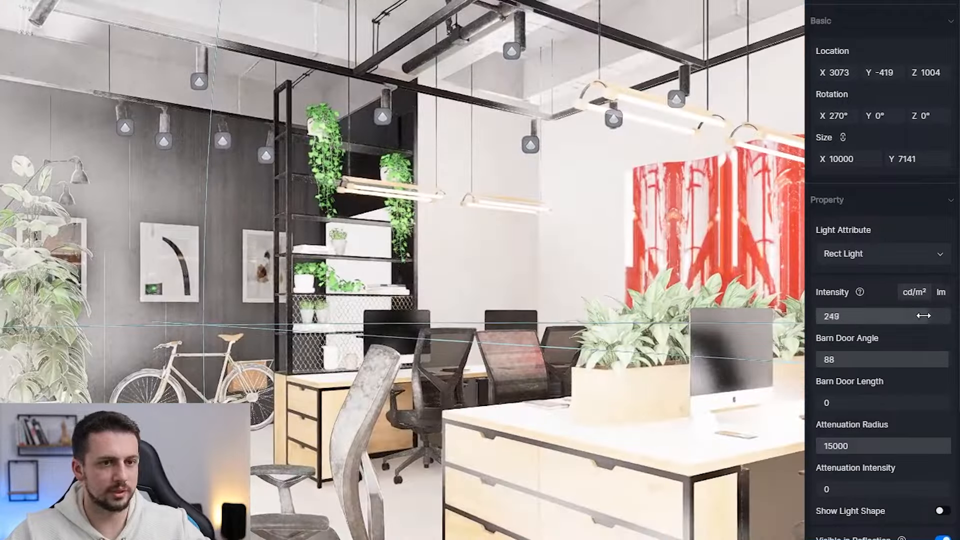
drag(921, 315, 846, 316)
click(846, 315)
text(3)
key(Return)
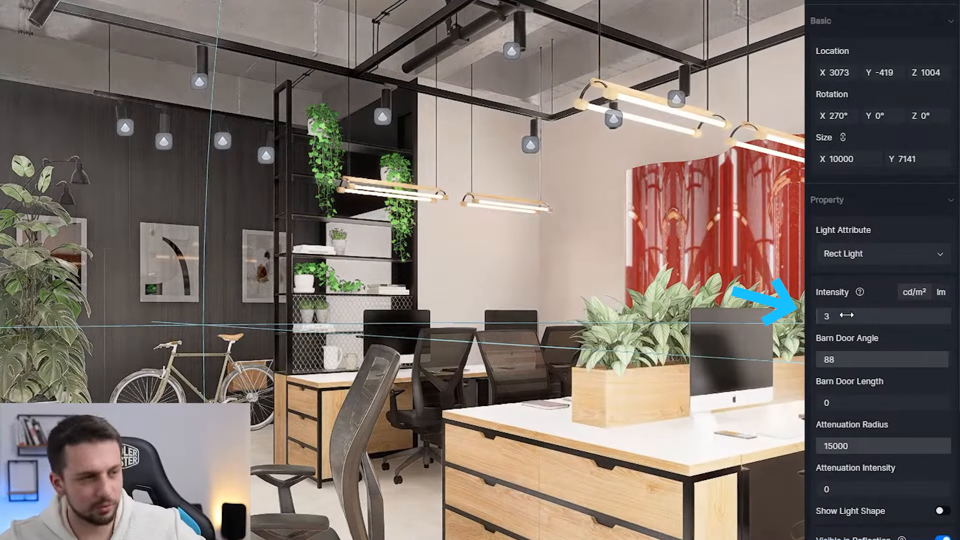
click(848, 315)
key(Return)
click(847, 315)
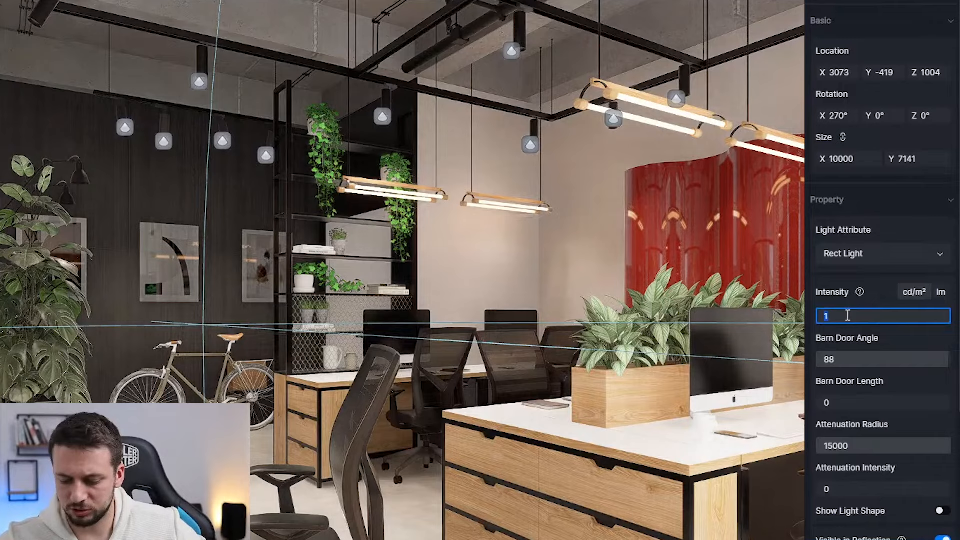
Sample the bicycle's material and try raising the HDRI skylight to about 0.6
click(216, 397)
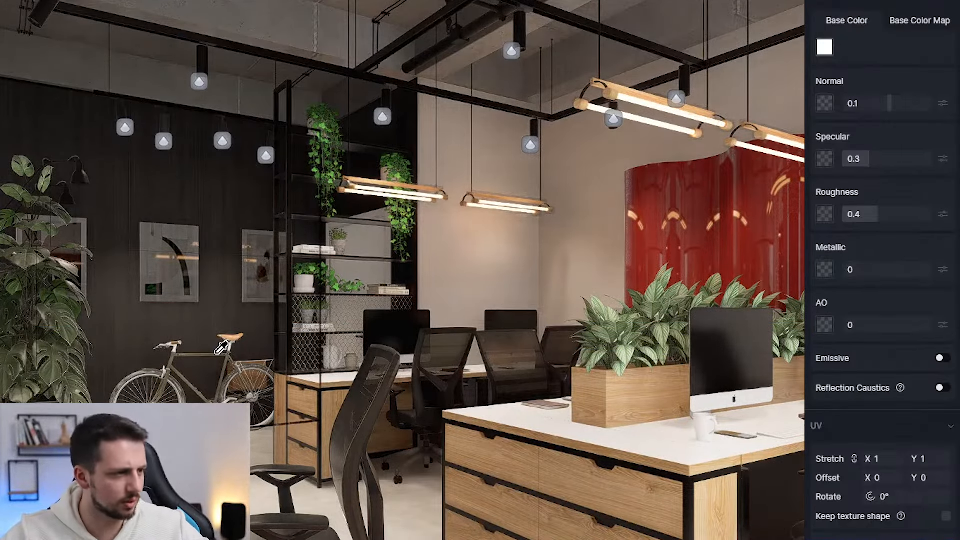
scroll(829, 30, up, 5)
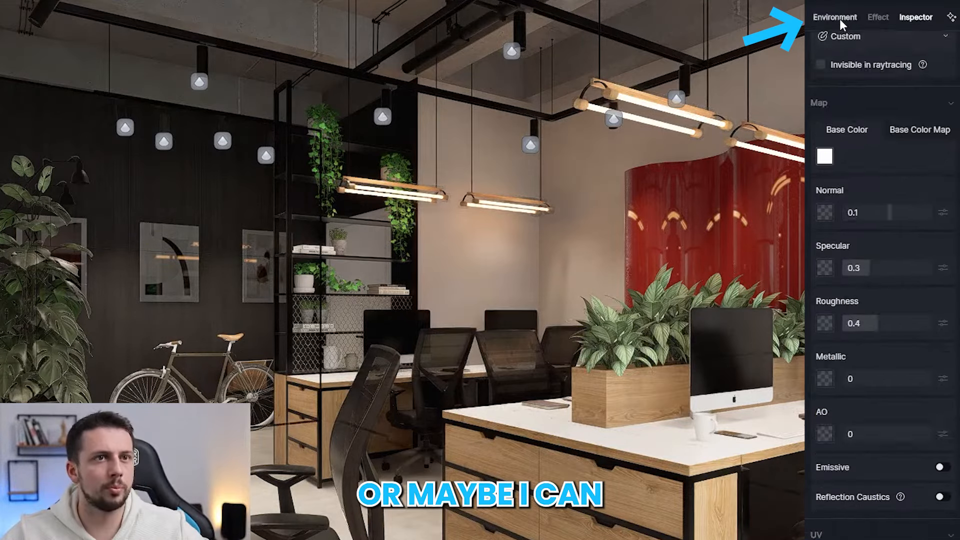
click(876, 18)
click(849, 25)
drag(850, 238, 908, 242)
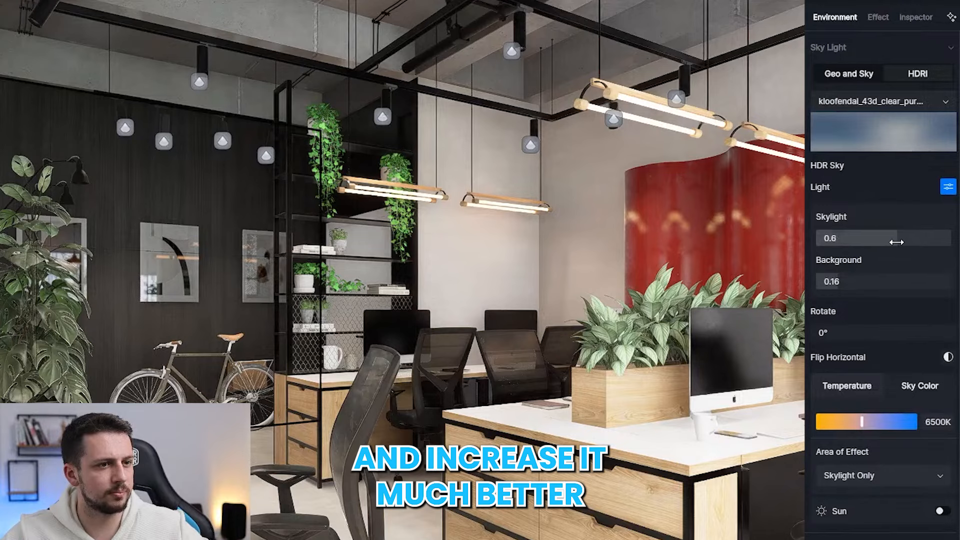
click(878, 17)
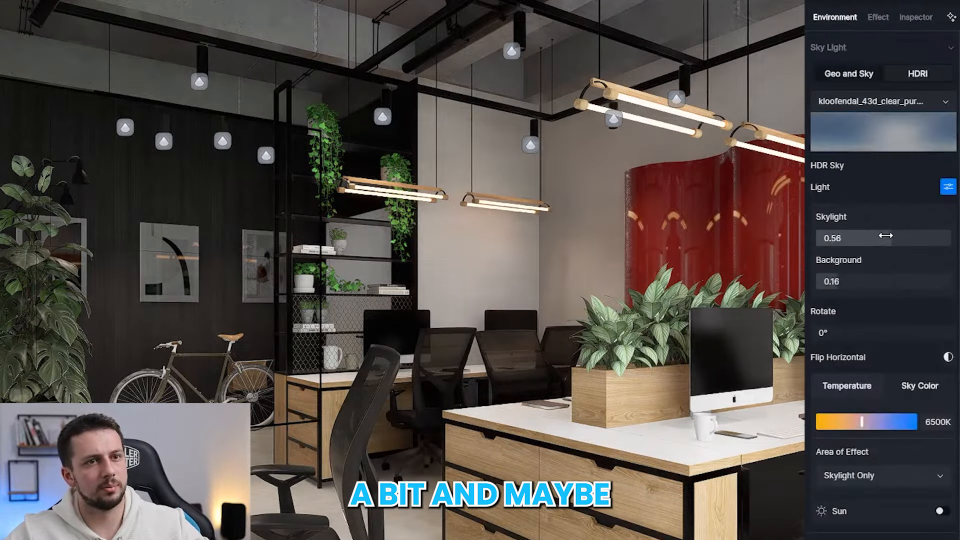
Lower the HDRI sky's skylight strength to about 0.07
drag(885, 236, 859, 237)
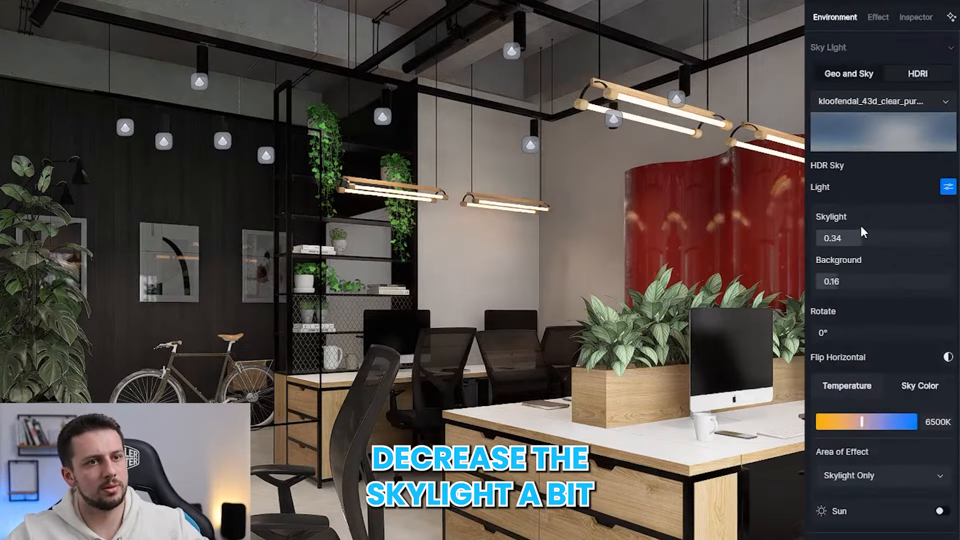
drag(860, 229, 830, 238)
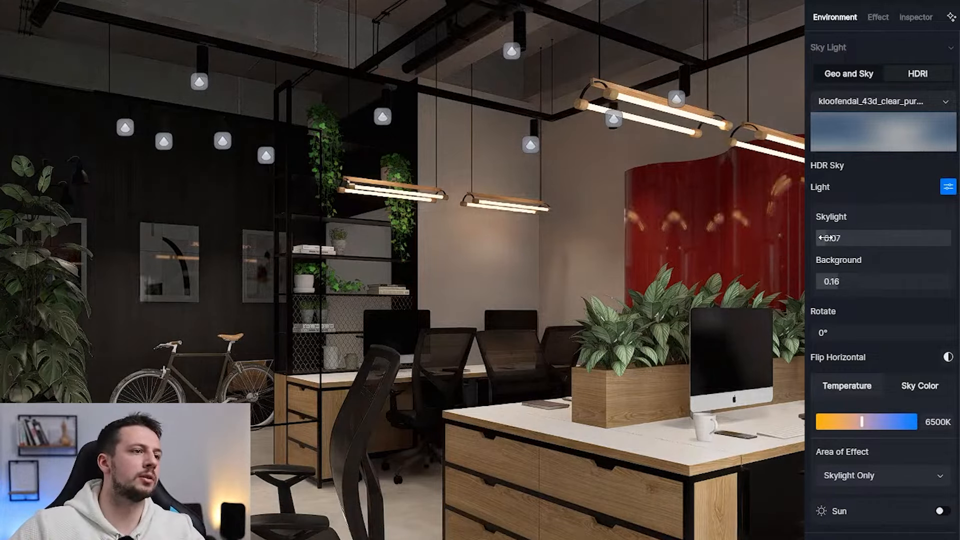
key(ctrl+a)
click(860, 309)
text(1)
Sample the white desk worktop's material, try a grey base colour, and set roughness to 0.16 and normal to 0.5
click(392, 445)
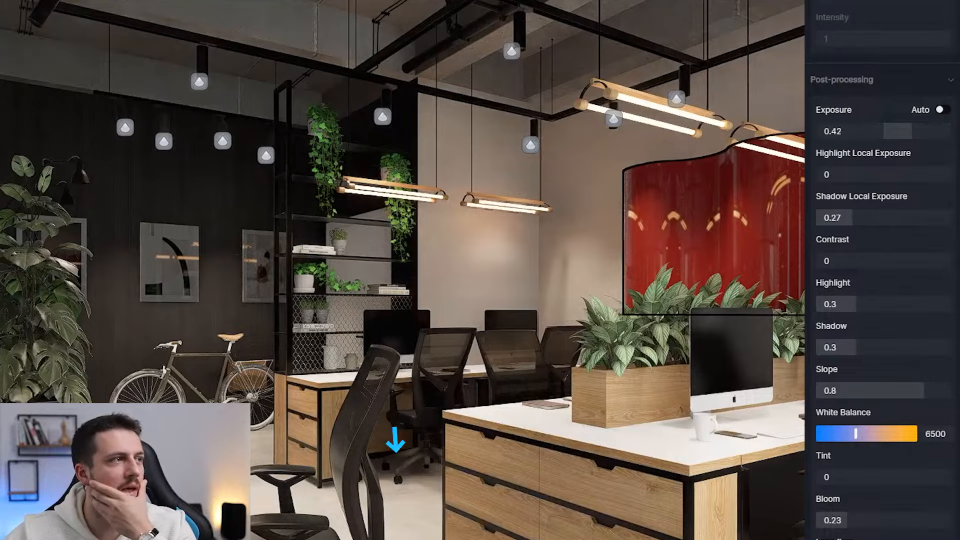
drag(883, 214, 805, 224)
click(707, 453)
click(824, 144)
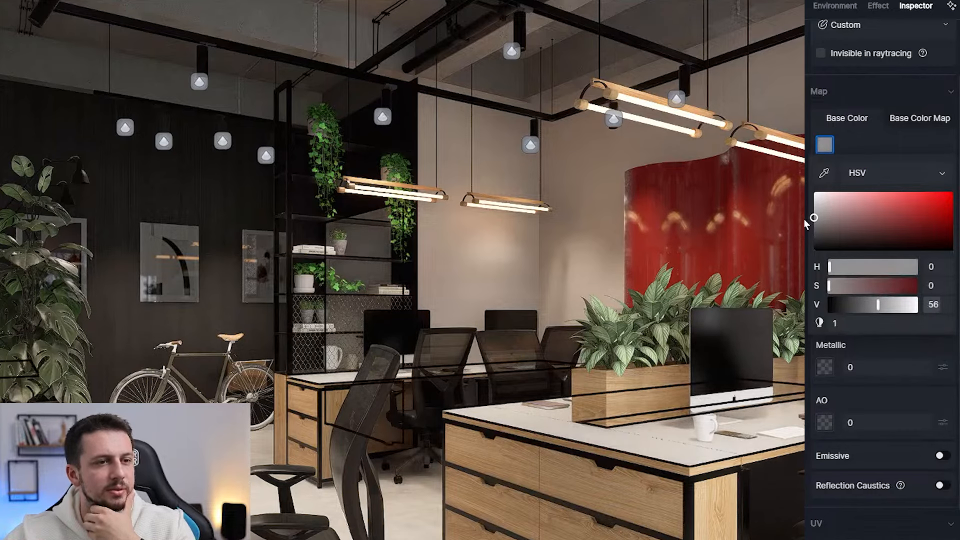
click(759, 247)
drag(877, 311, 856, 309)
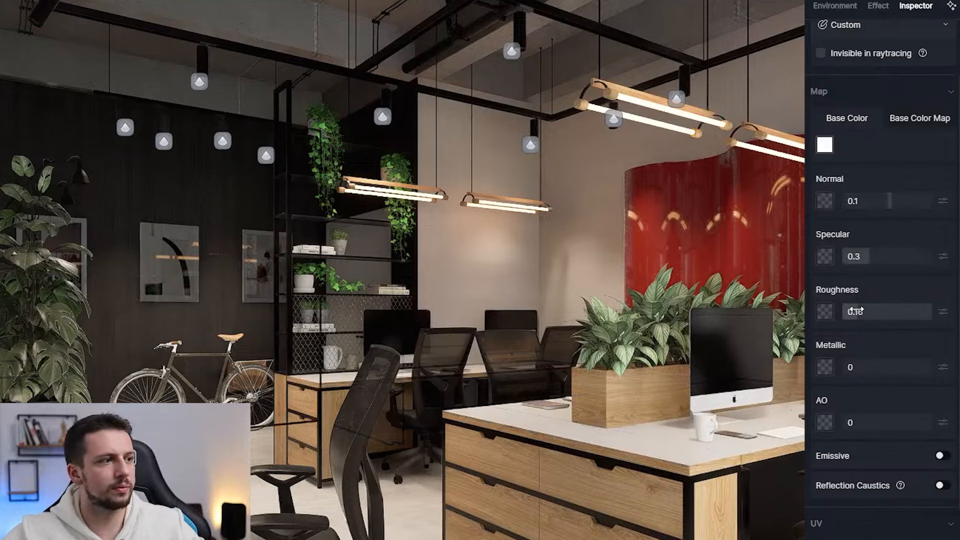
drag(854, 200, 895, 201)
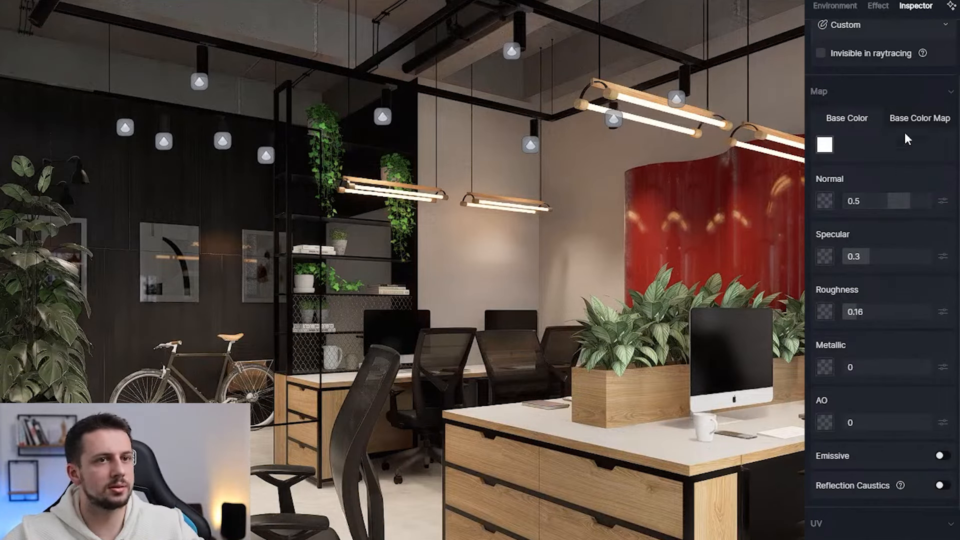
Sample the monstera plant's leaf material and change its material template to Foliage
scroll(928, 142, up, 2)
click(895, 56)
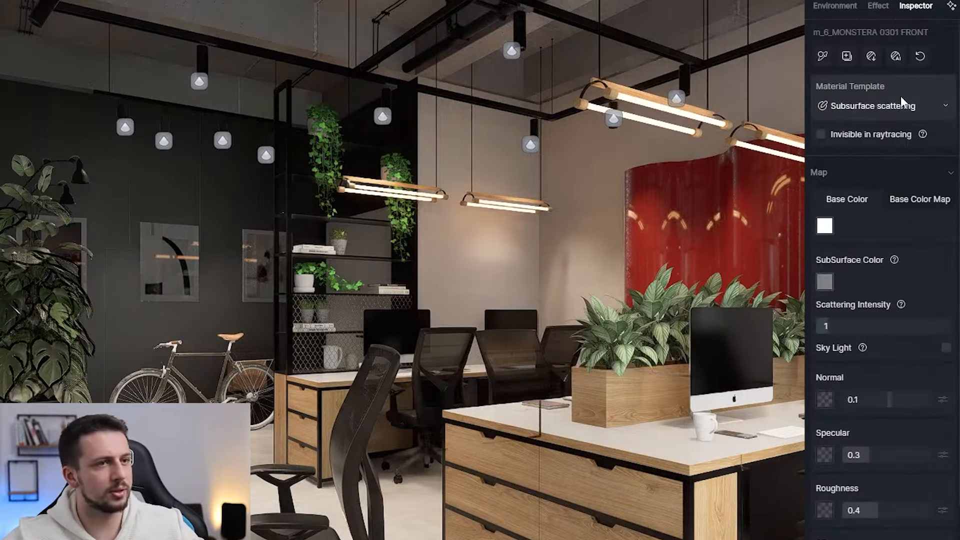
click(908, 105)
click(859, 500)
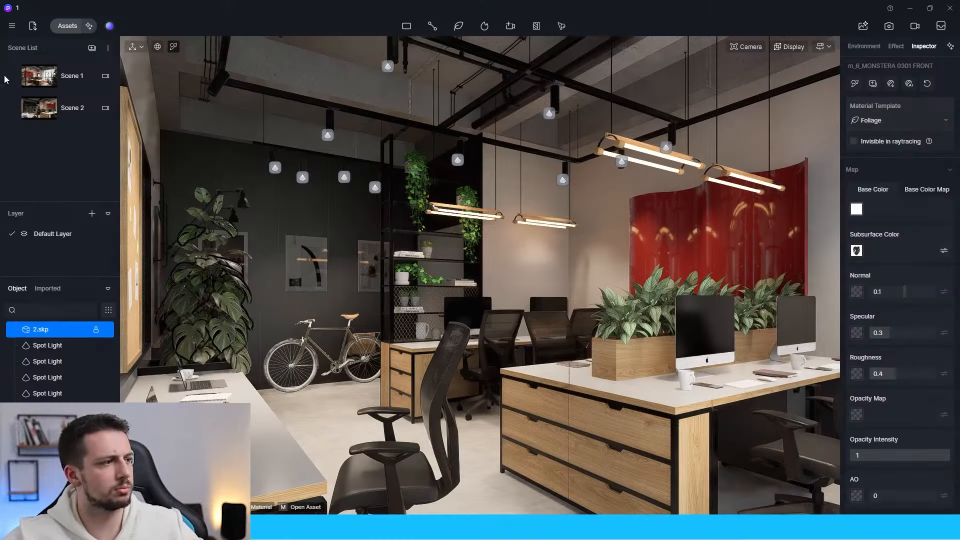
Open the Scene 2 camera for image rendering and set its aspect ratio to 16:9 at 1920 × 1080
click(74, 111)
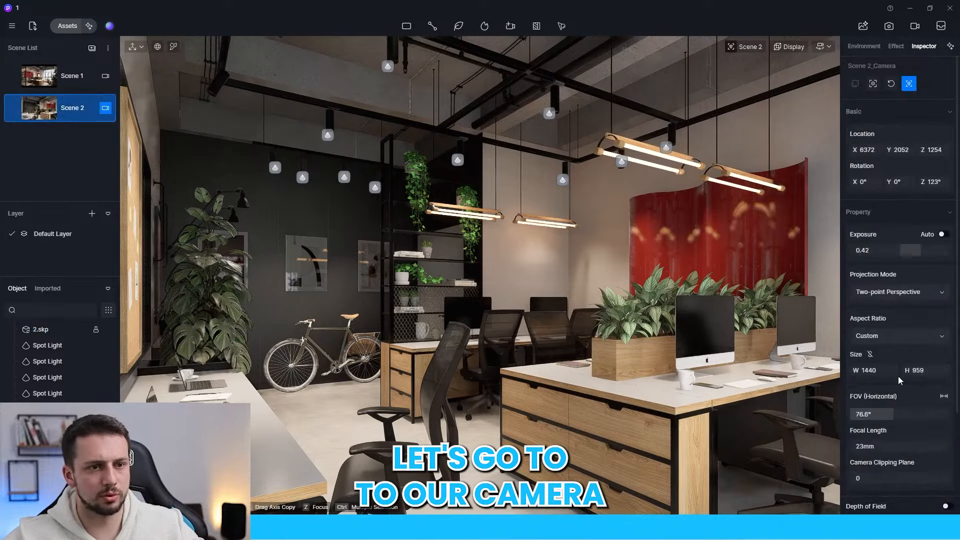
click(888, 26)
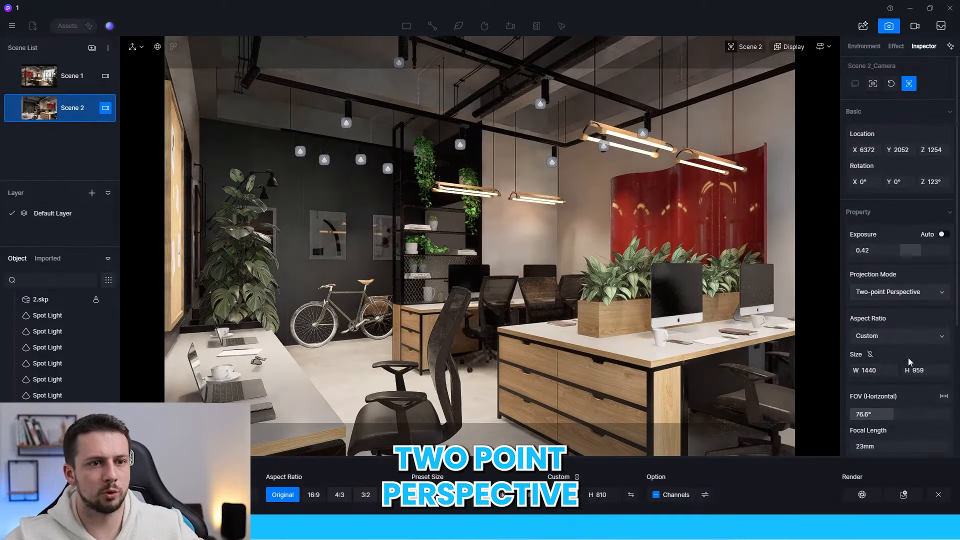
click(873, 336)
click(886, 358)
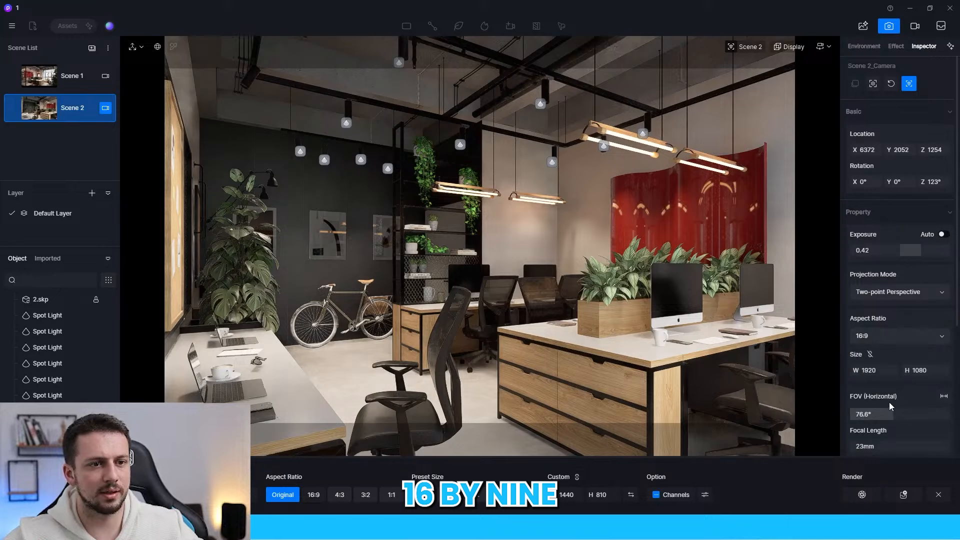
click(568, 494)
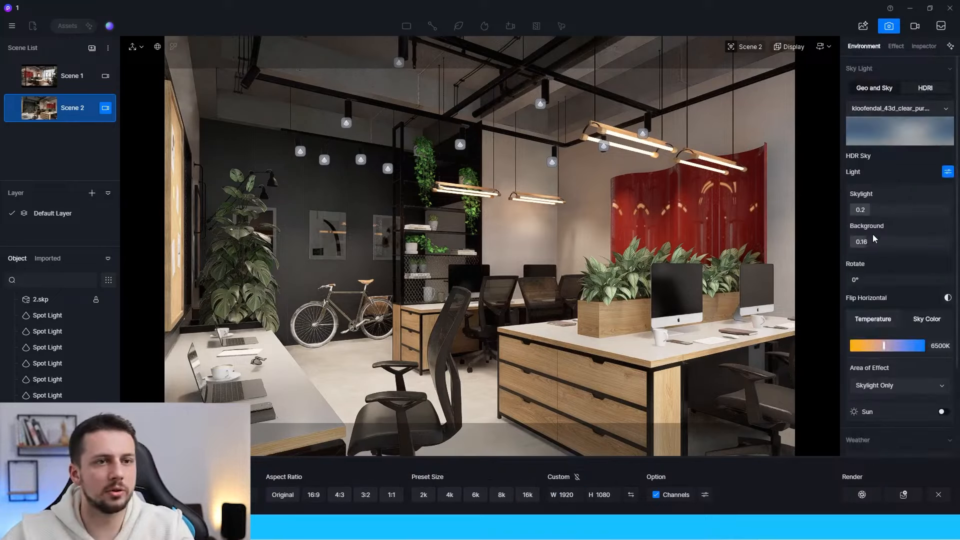
Set the HDRI sky's skylight strength to 0.3
click(872, 209)
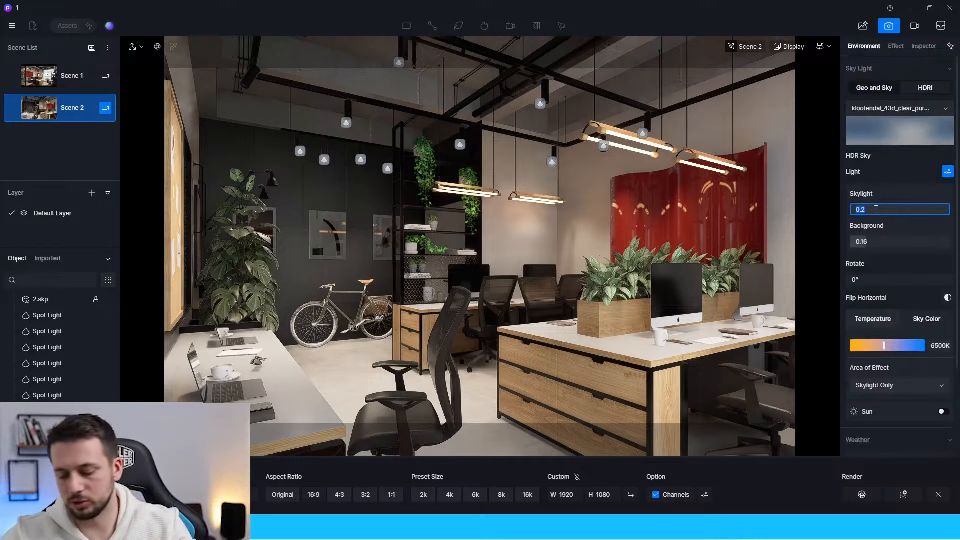
text(0.3)
key(Return)
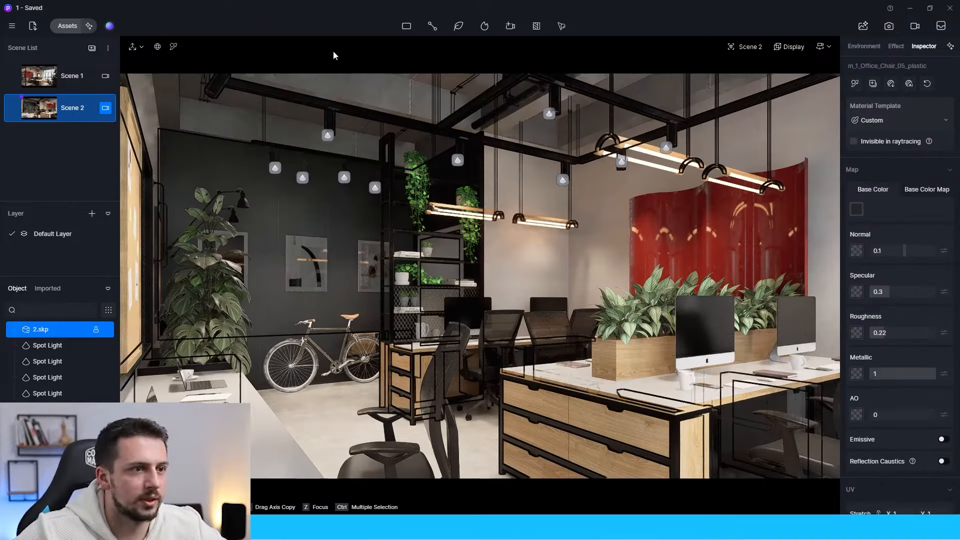
Sample the black wall material behind the bicycle and set its roughness to 0.41
click(173, 46)
click(245, 145)
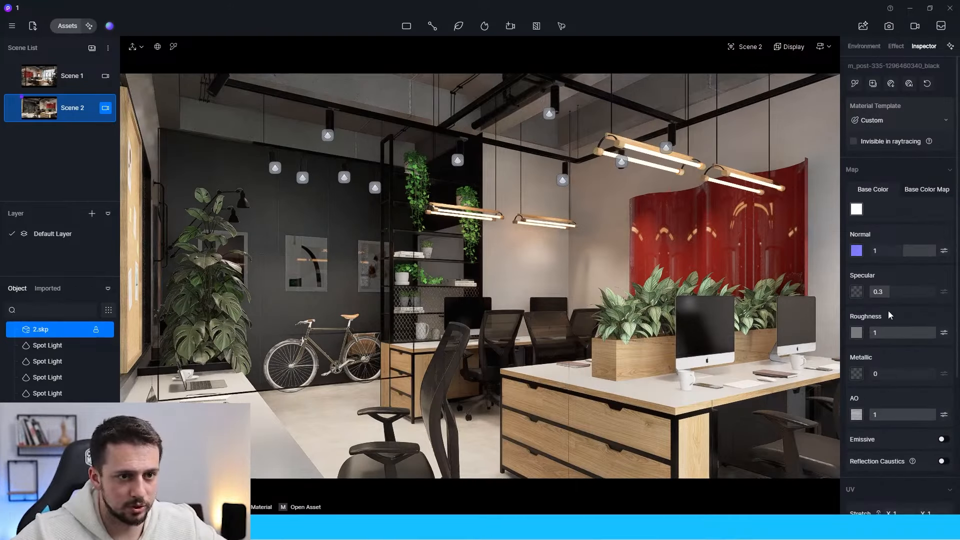
click(885, 333)
drag(886, 335, 890, 335)
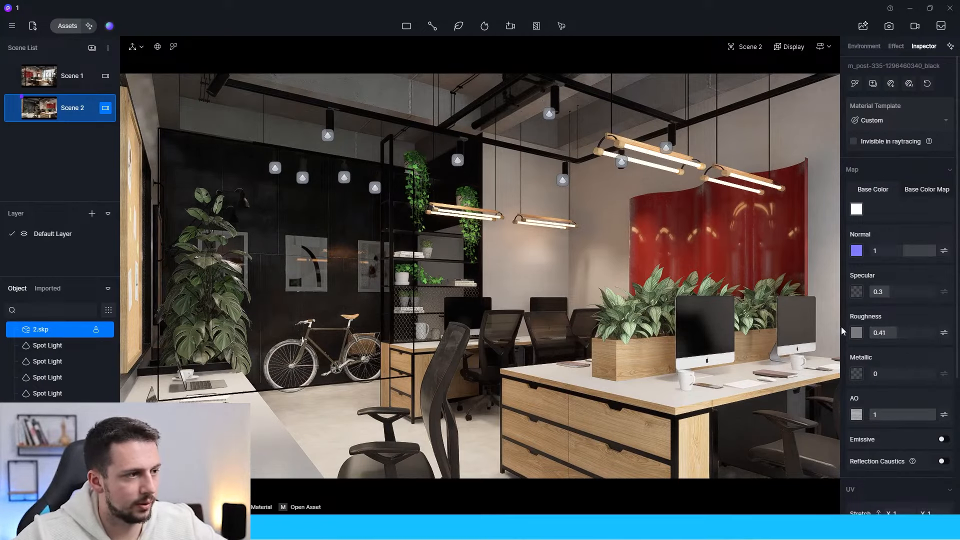
Set the ambient occlusion radius to about 71 and its preview overlay to about 5.5
click(895, 46)
scroll(897, 274, down, 8)
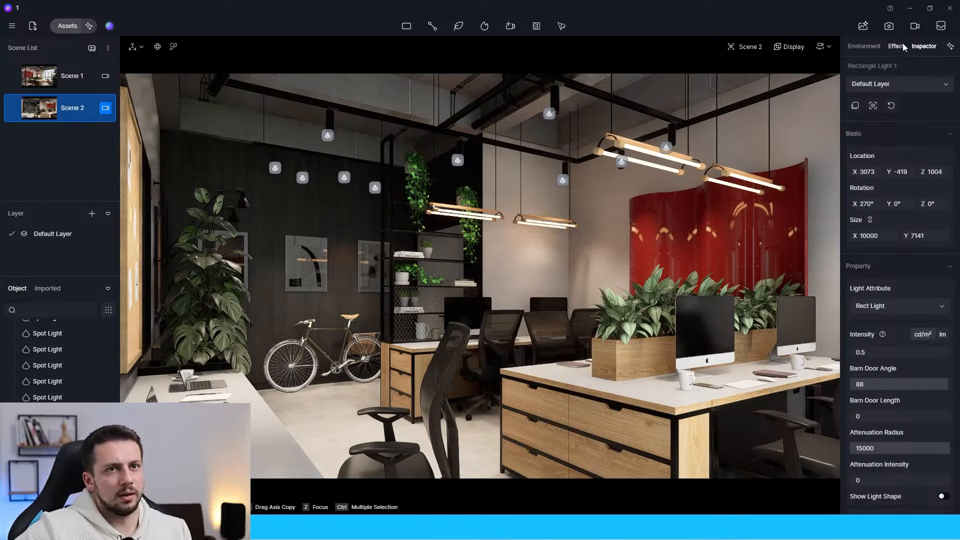
click(896, 46)
scroll(895, 250, down, 8)
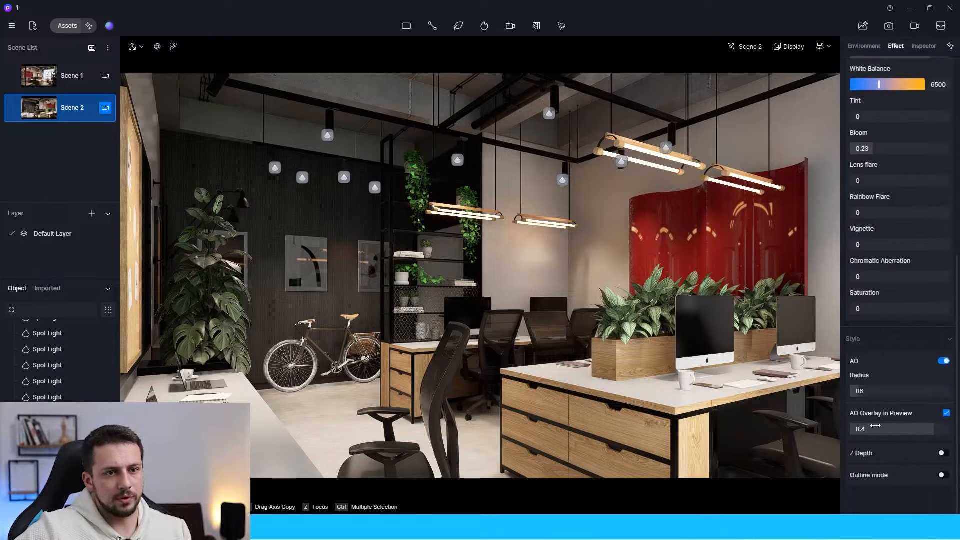
drag(889, 391, 886, 391)
mouse_move(923, 429)
mouse_down()
mouse_move(892, 429)
mouse_move(905, 428)
mouse_up()
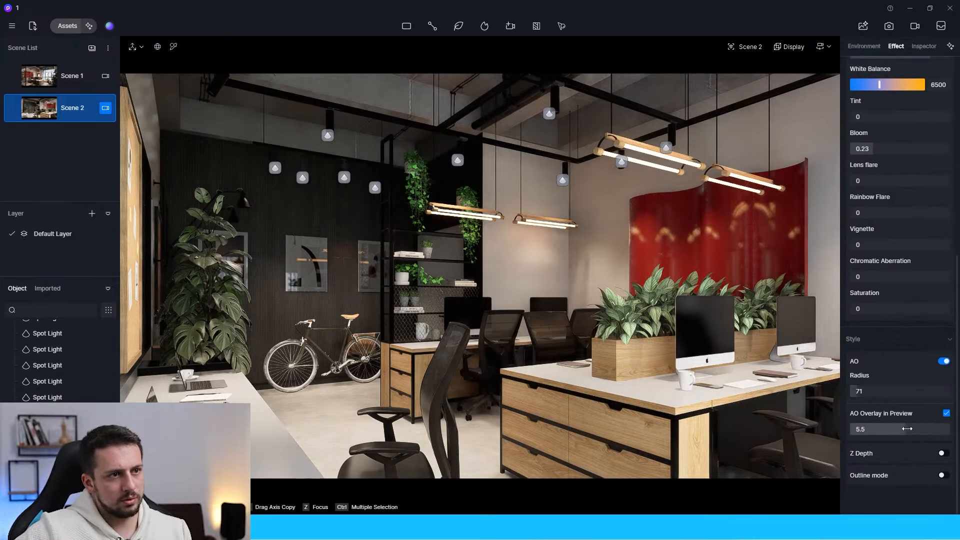
Render Scene 2 at 1920 × 1080 as a PNG in the Render folder and run the AI Enhancer on it at Strong weight
click(888, 26)
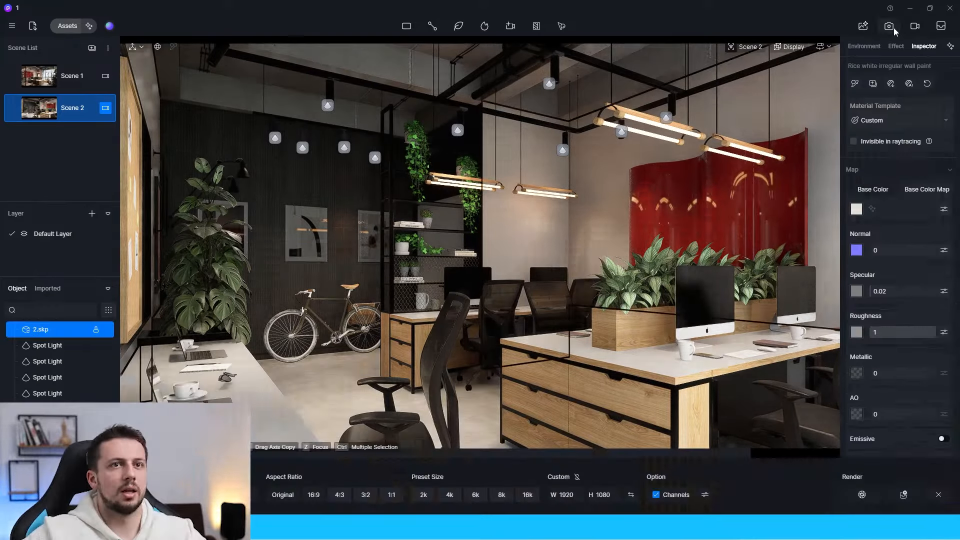
click(902, 494)
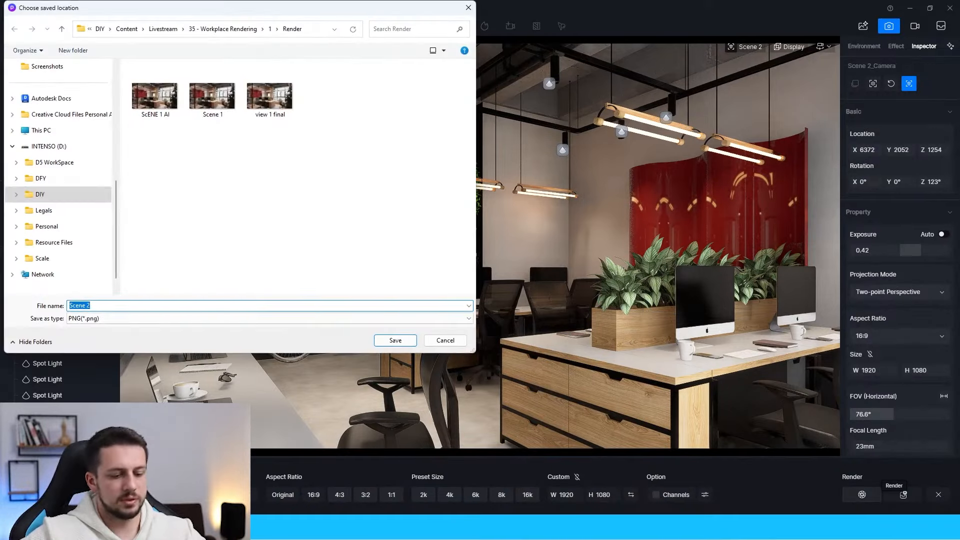
text(sCE)
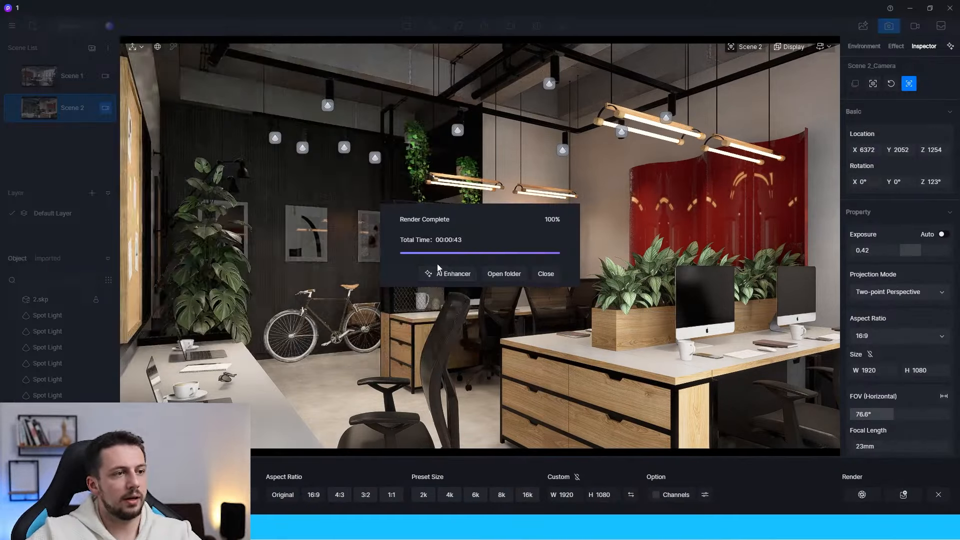
click(452, 275)
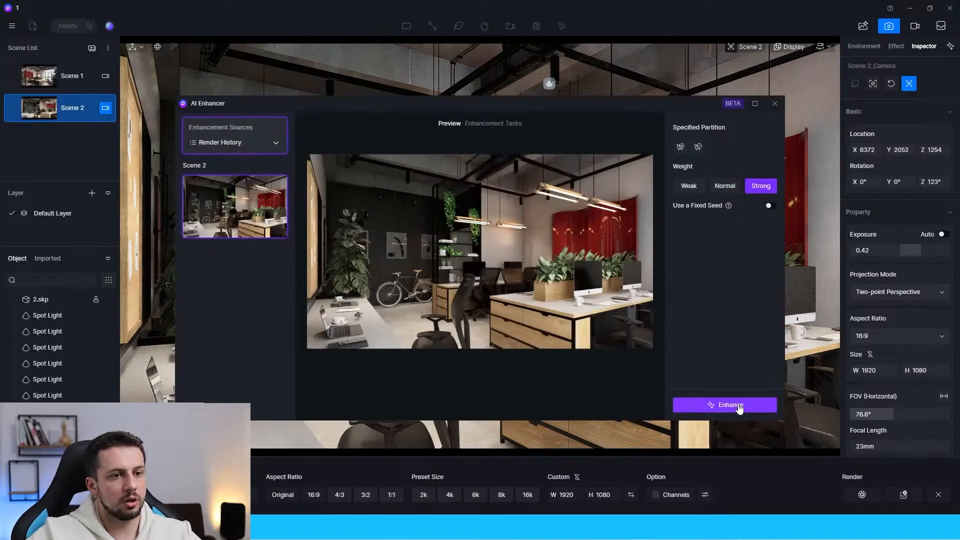
click(730, 405)
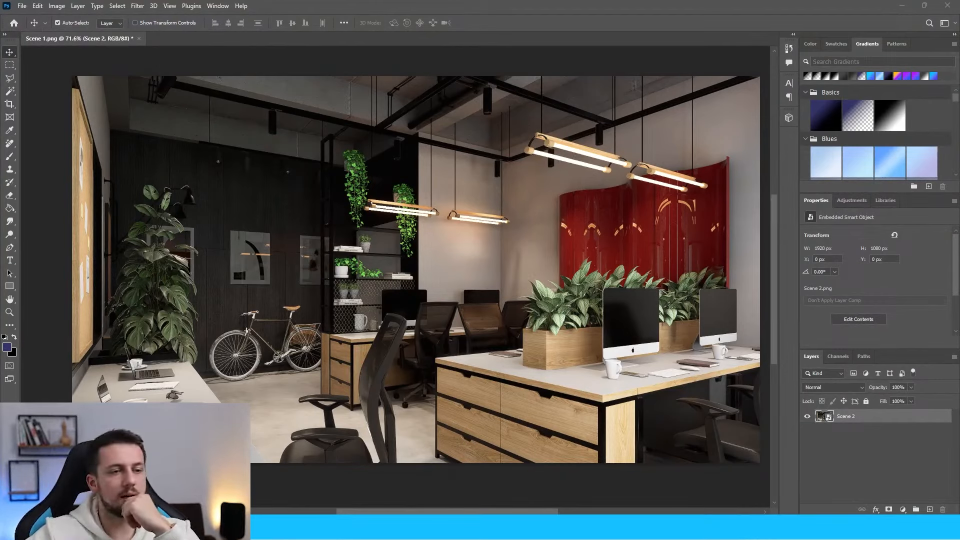
In Photoshop, set the blend mode to Lighten and place the Scene 2 ai image over the original Scene 2 render
click(831, 387)
click(826, 345)
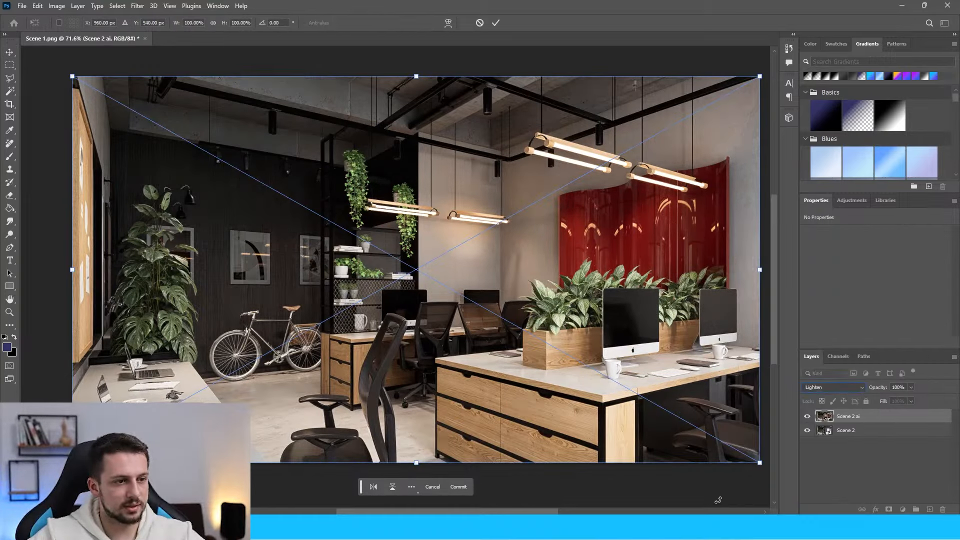
key(Return)
alt+scroll(532, 359, down, 1)
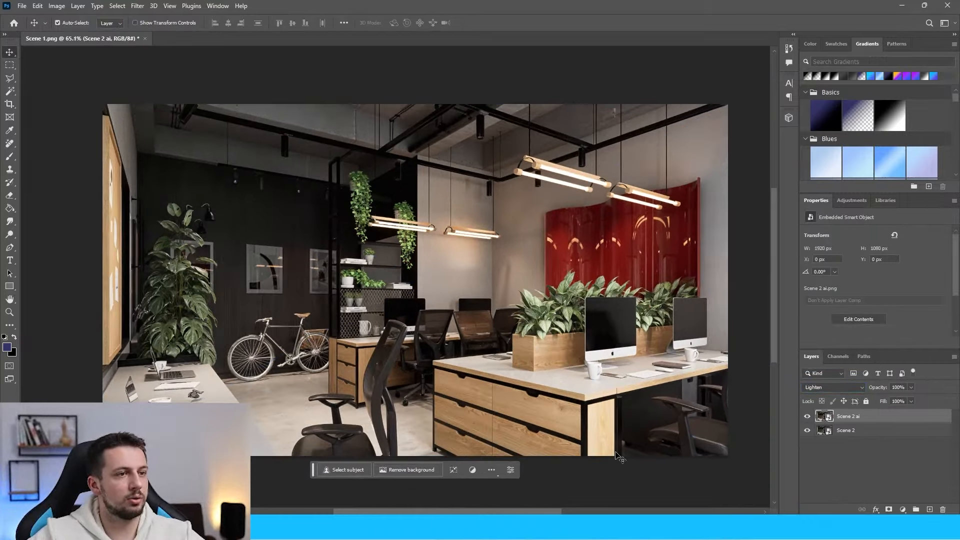
Export the composited Scene 2 image
click(22, 6)
mouse_move(30, 160)
click(190, 161)
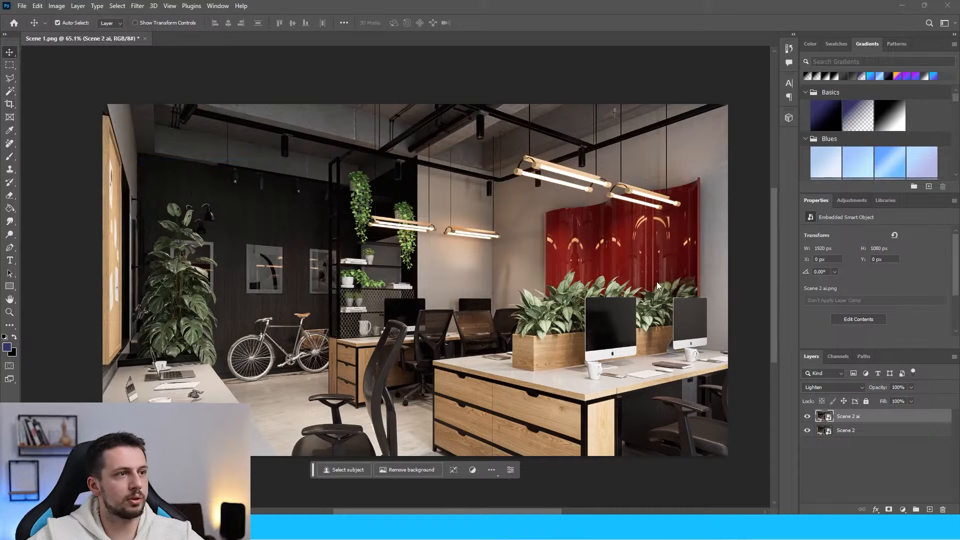